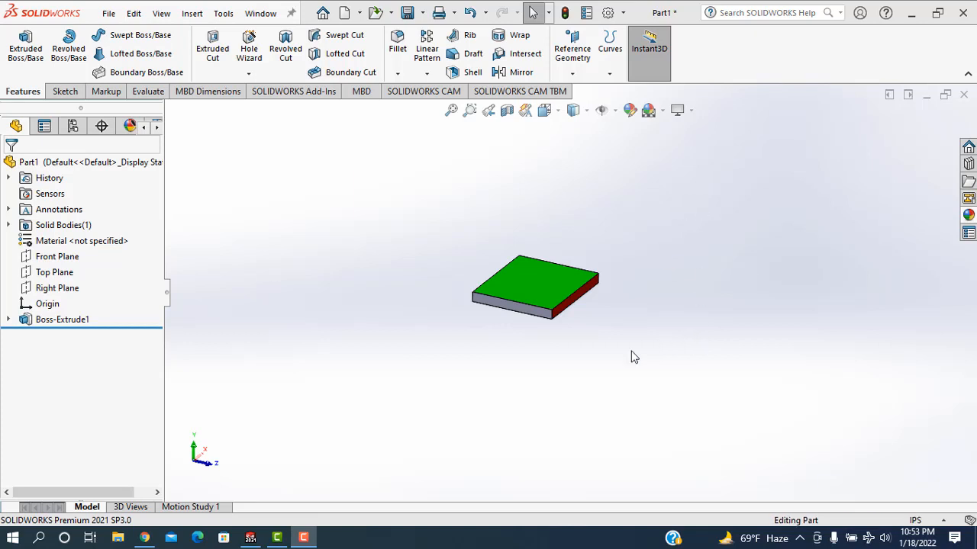
pyautogui.moveTo(632, 356); pyautogui.dragTo(615, 277, button='middle')
pyautogui.click(450, 116)
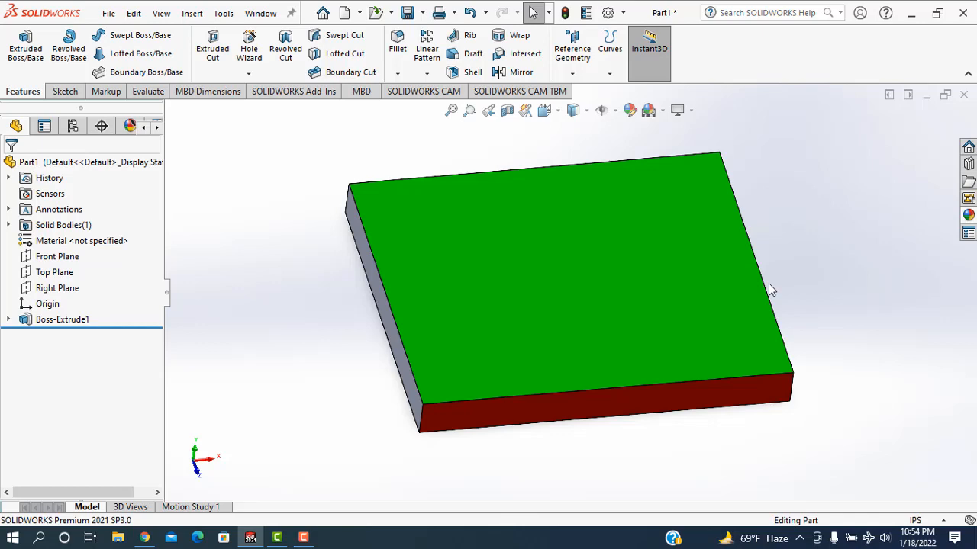
# Create a new part document.
pyautogui.hotkey('ctrl', 'n')
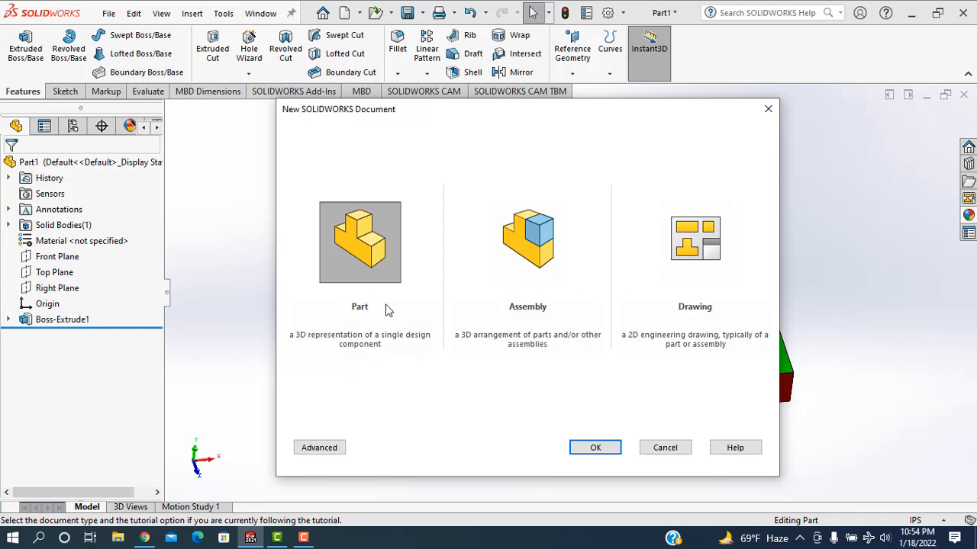
pyautogui.click(595, 449)
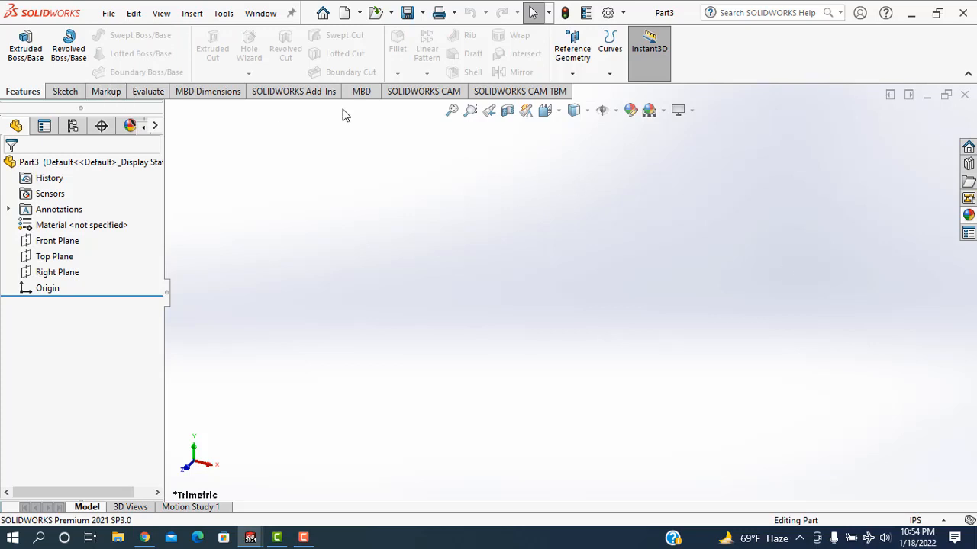
# Sketch a center rectangle on the Top Plane, centred on the origin and wider than it is deep, and exit the sketch.
pyautogui.click(62, 91)
pyautogui.click(93, 59)
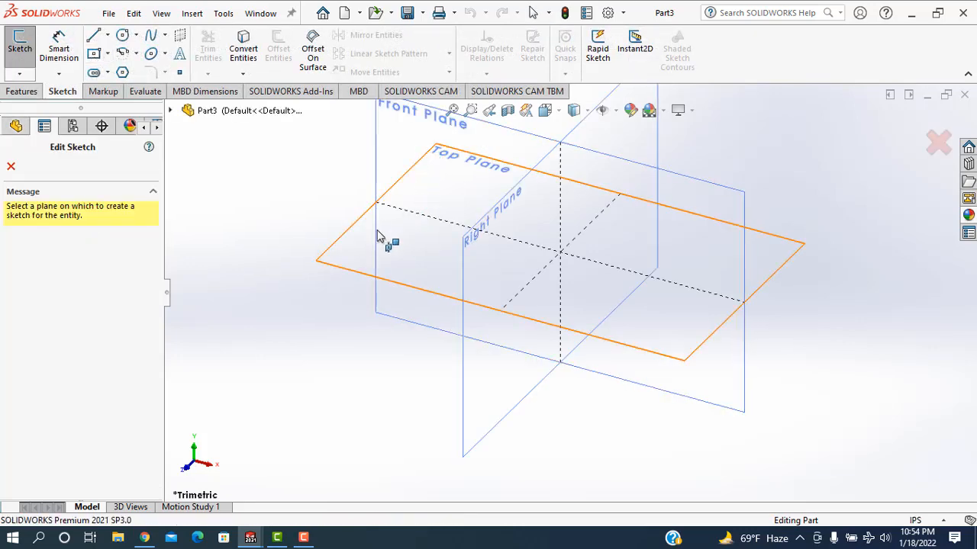
pyautogui.click(350, 247)
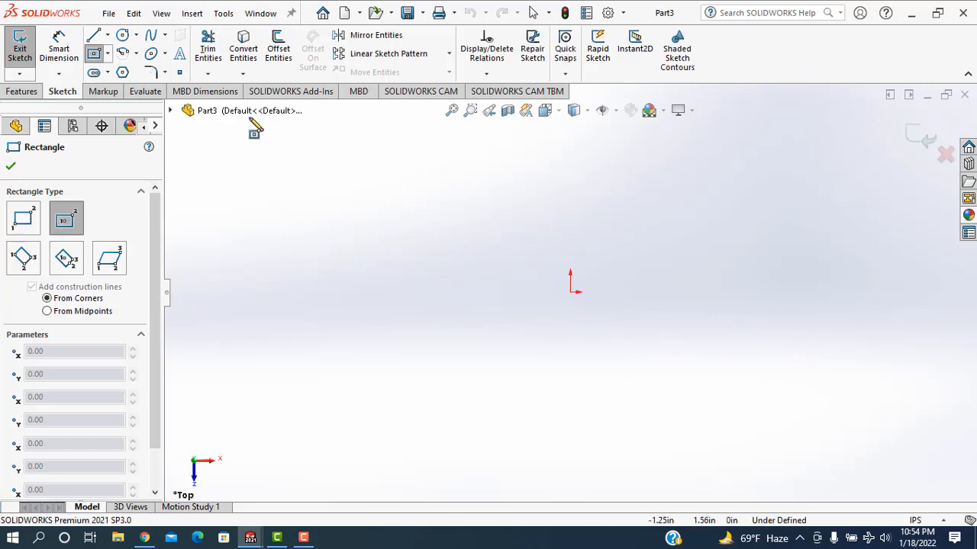
pyautogui.click(20, 95)
pyautogui.click(65, 91)
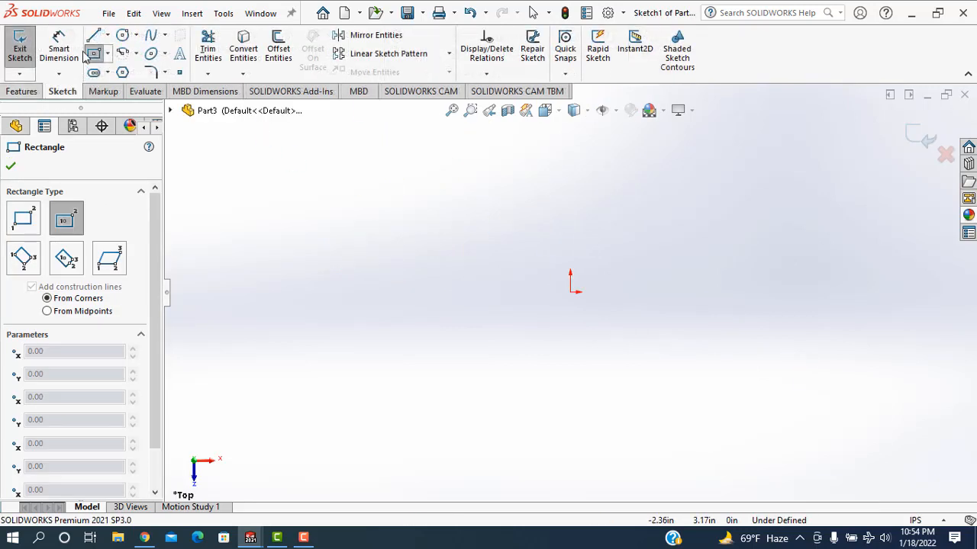
pyautogui.click(570, 292)
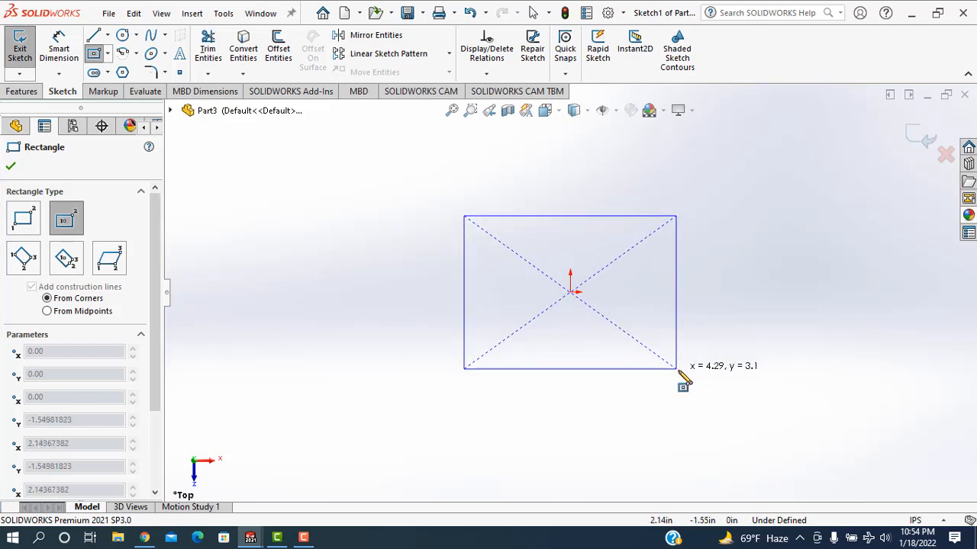
pyautogui.click(686, 377)
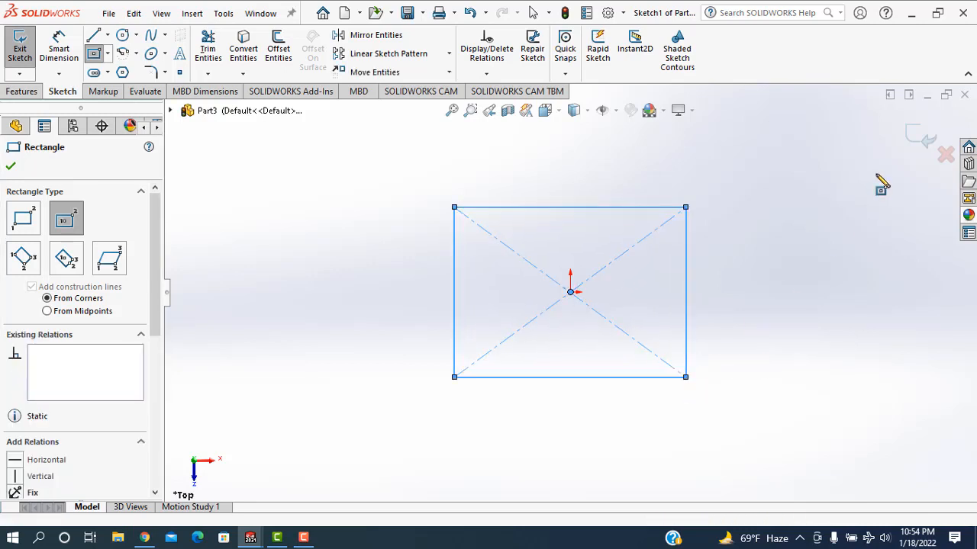
pyautogui.click(916, 145)
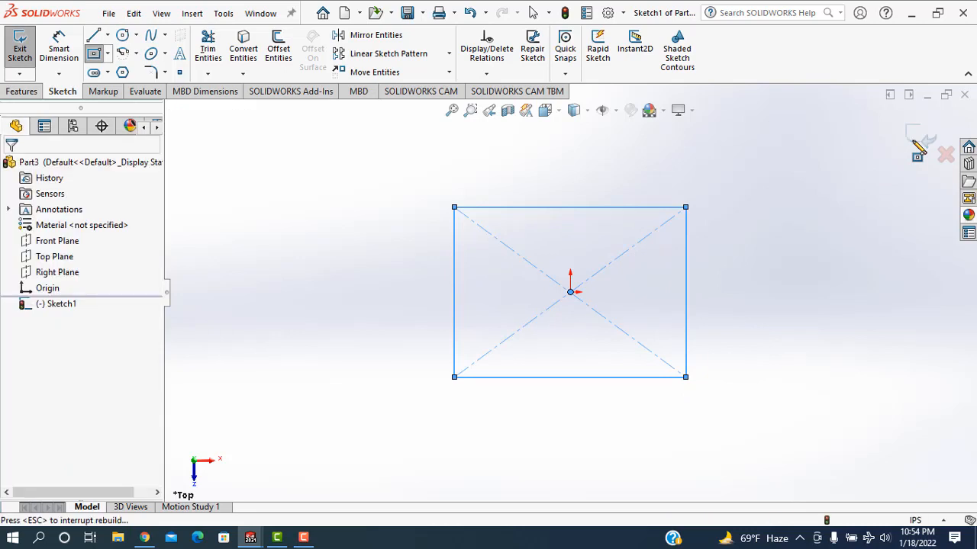
pyautogui.click(918, 148)
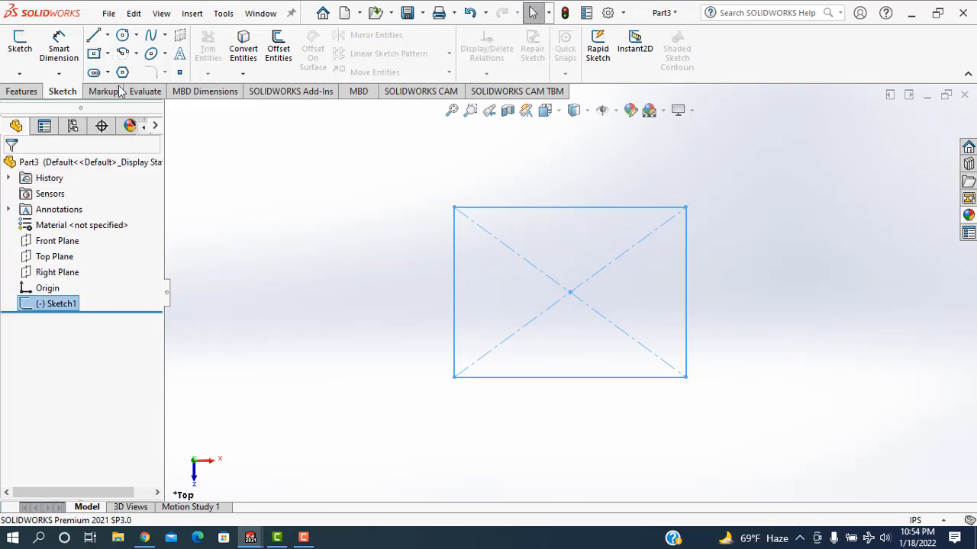
# Extrude the rectangle sketch upward as a blind boss 0.5 in thick.
pyautogui.click(23, 91)
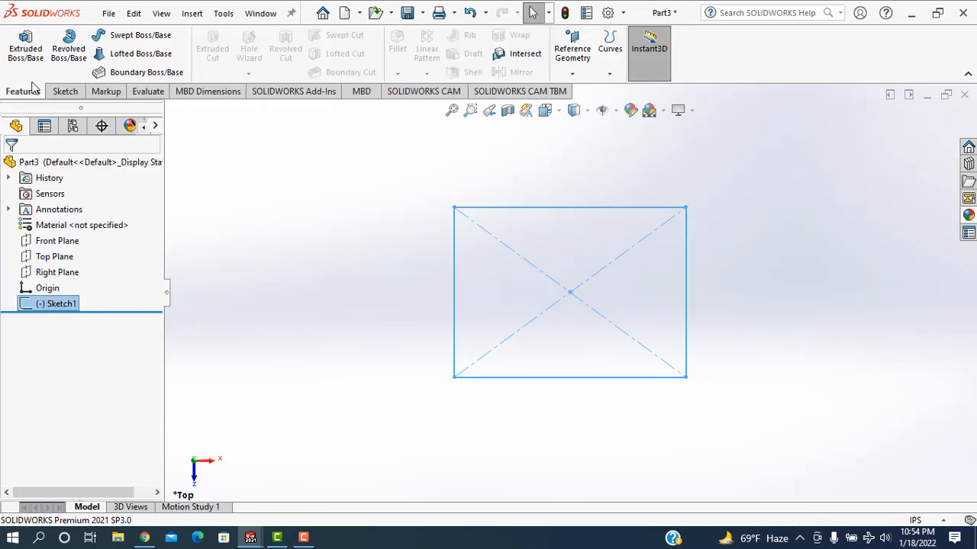
pyautogui.click(32, 62)
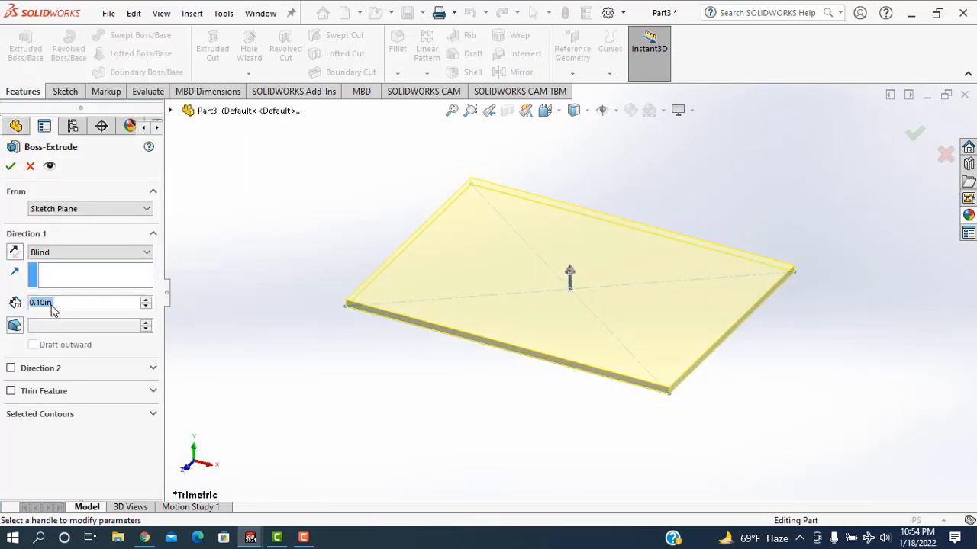
pyautogui.write('00')
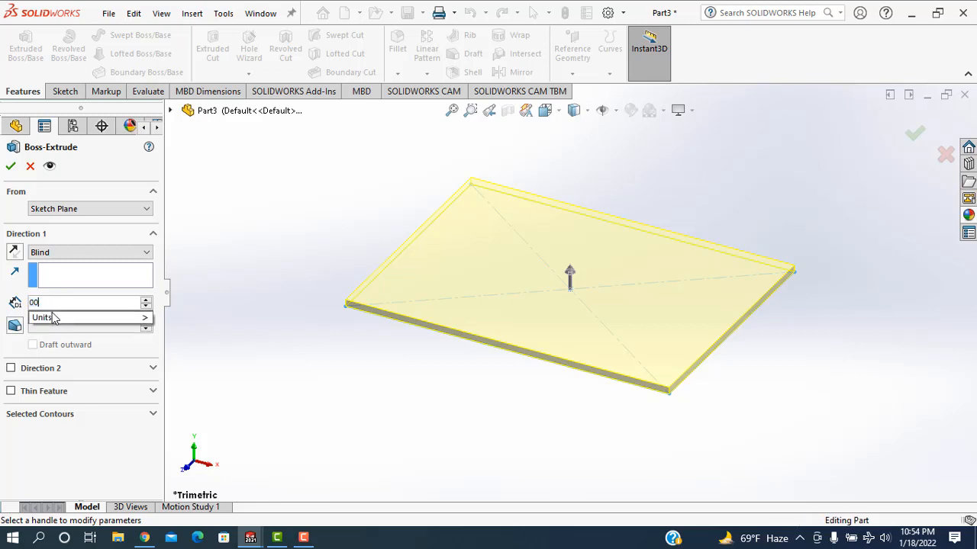
pyautogui.write('5')
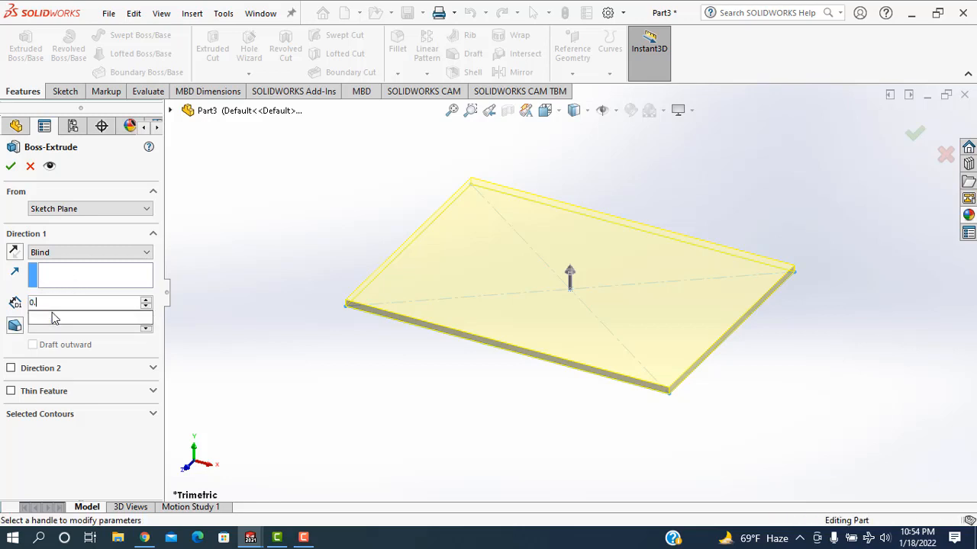
pyautogui.press('Return')
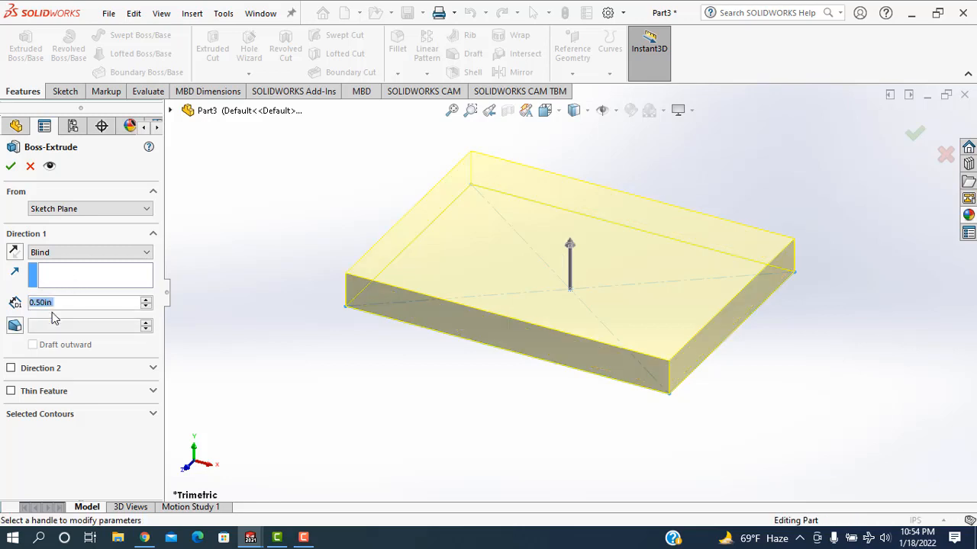
pyautogui.click(10, 166)
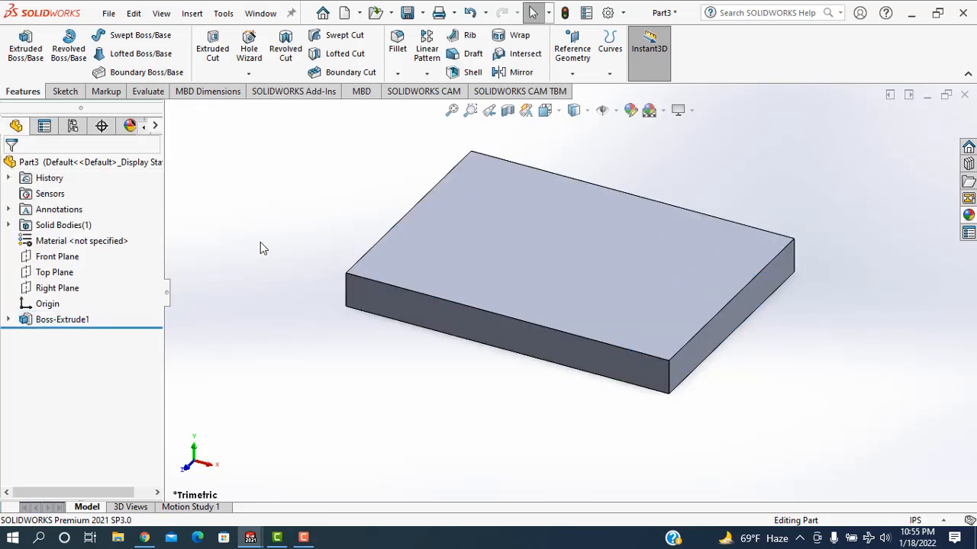
# Apply a green color appearance to only the top face of the block.
pyautogui.click(522, 221)
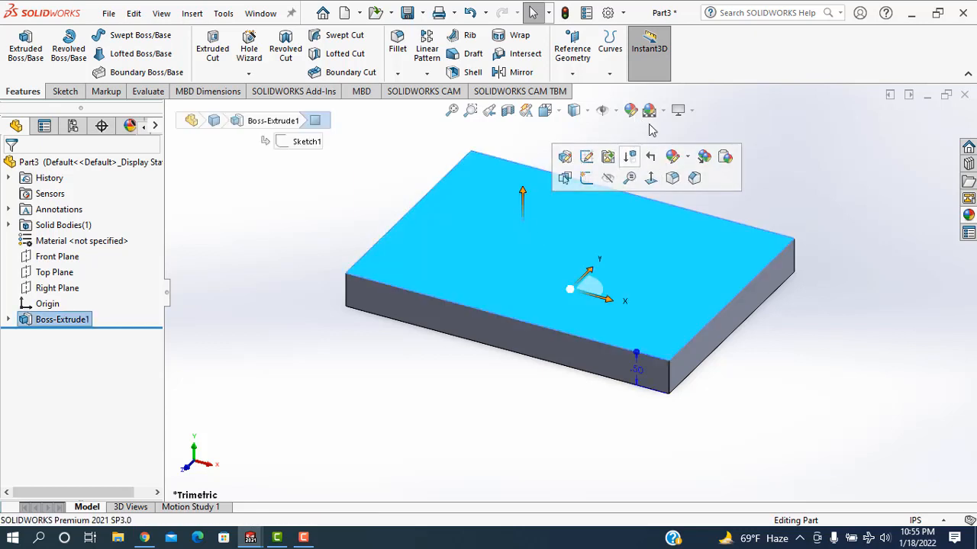
pyautogui.click(674, 158)
pyautogui.click(687, 195)
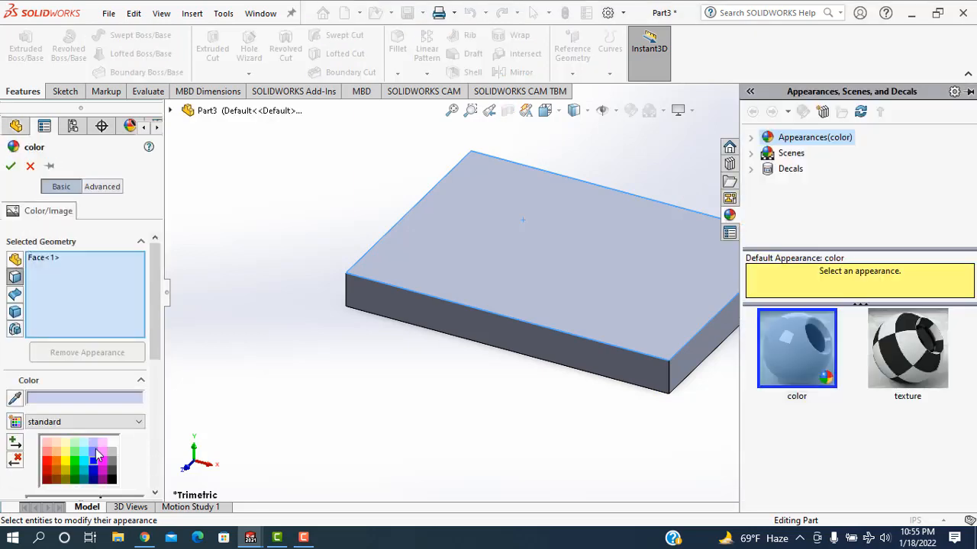
pyautogui.click(67, 460)
pyautogui.click(48, 462)
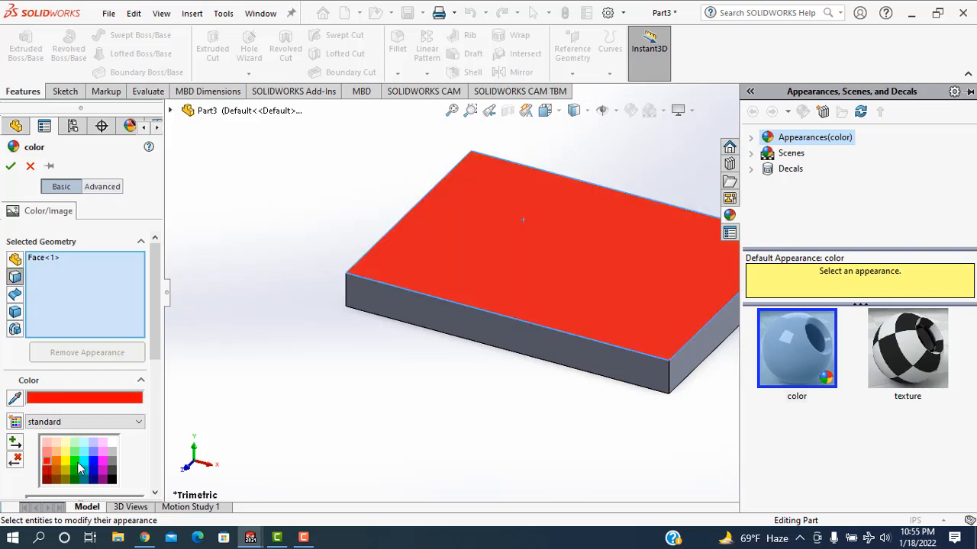
pyautogui.click(74, 461)
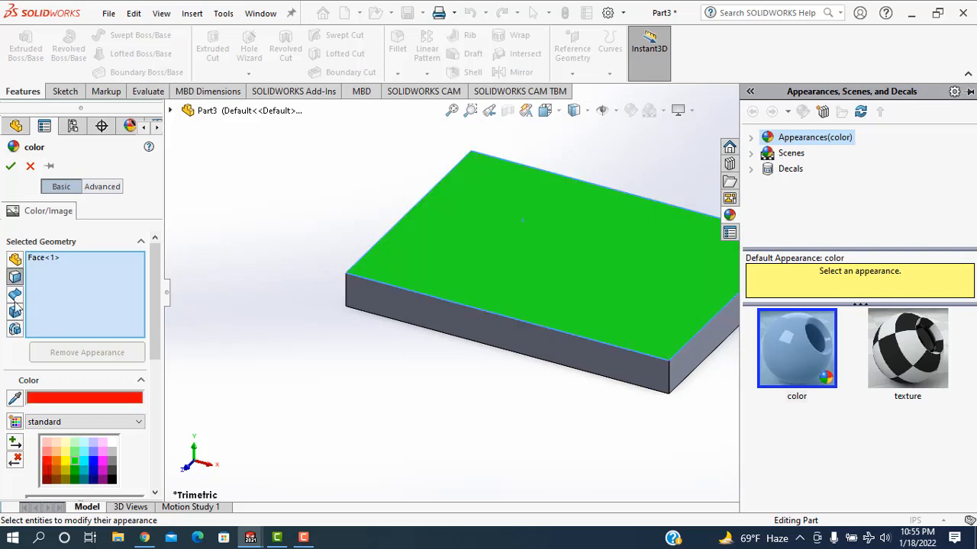
pyautogui.click(11, 166)
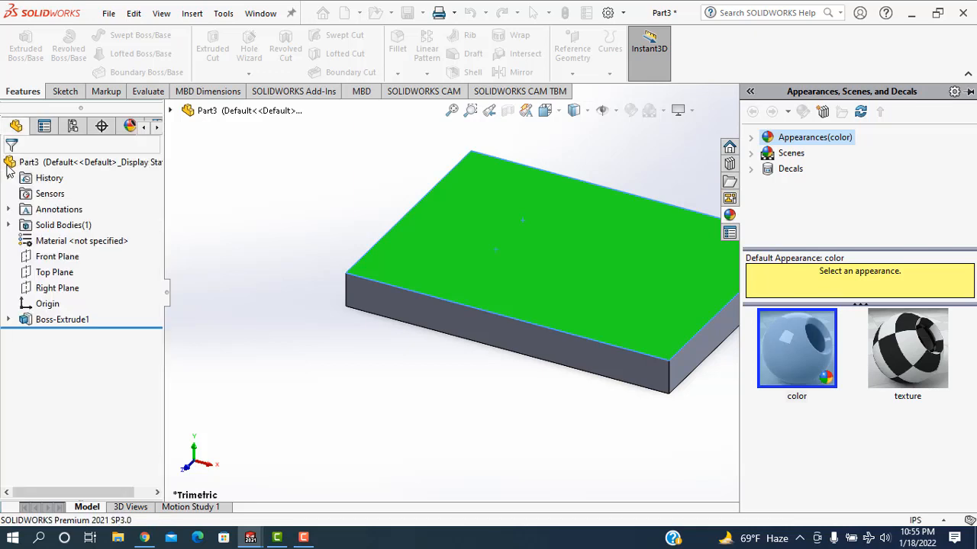
# Apply a blue color appearance to only the long front face of the block.
pyautogui.click(403, 314)
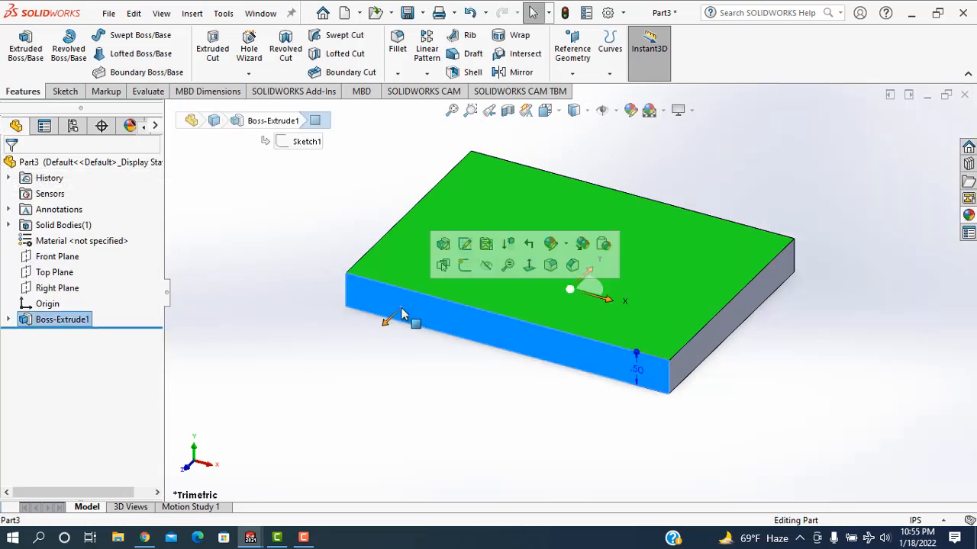
pyautogui.click(557, 244)
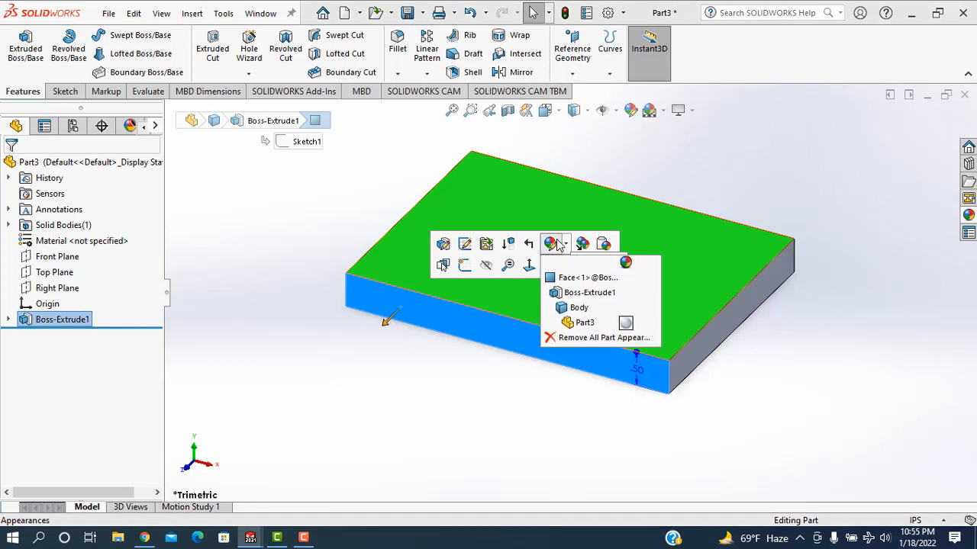
pyautogui.click(570, 278)
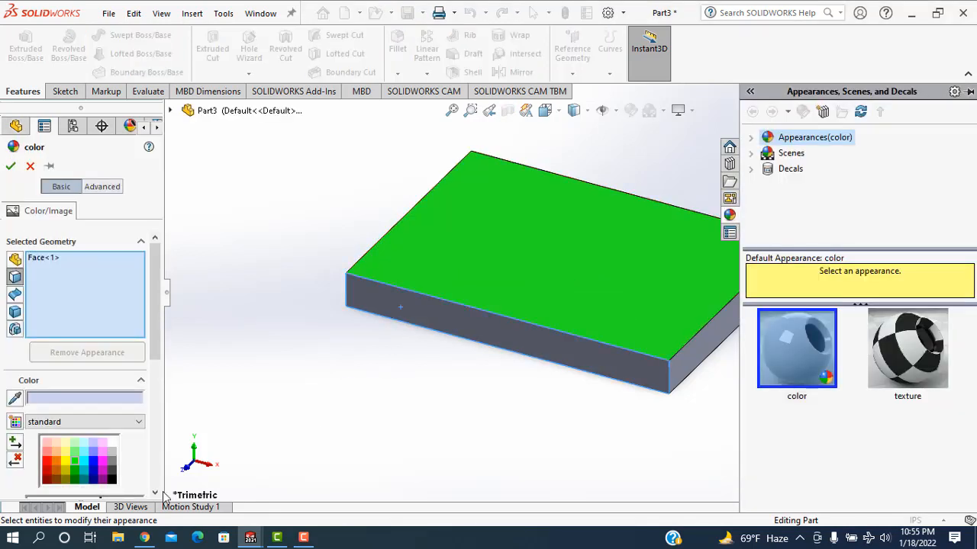
pyautogui.click(94, 462)
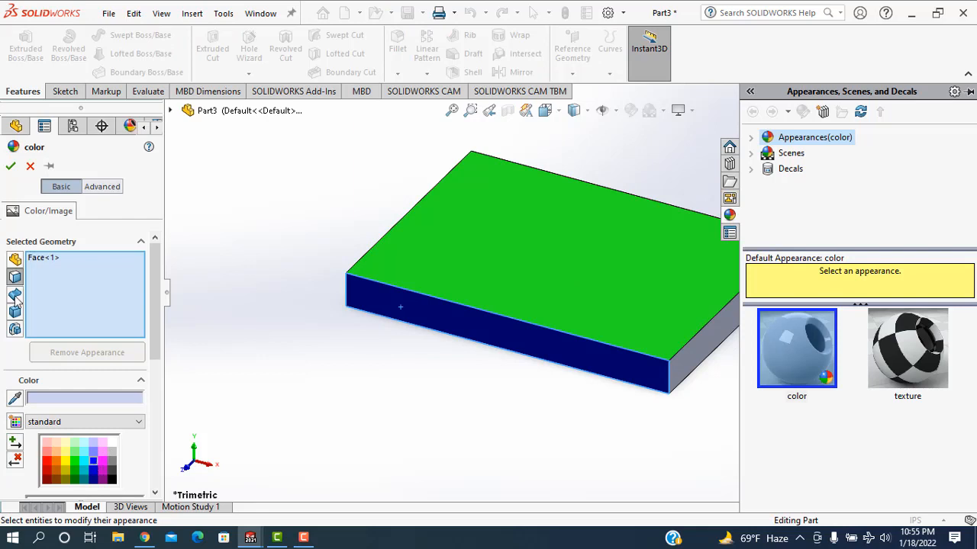
pyautogui.click(11, 167)
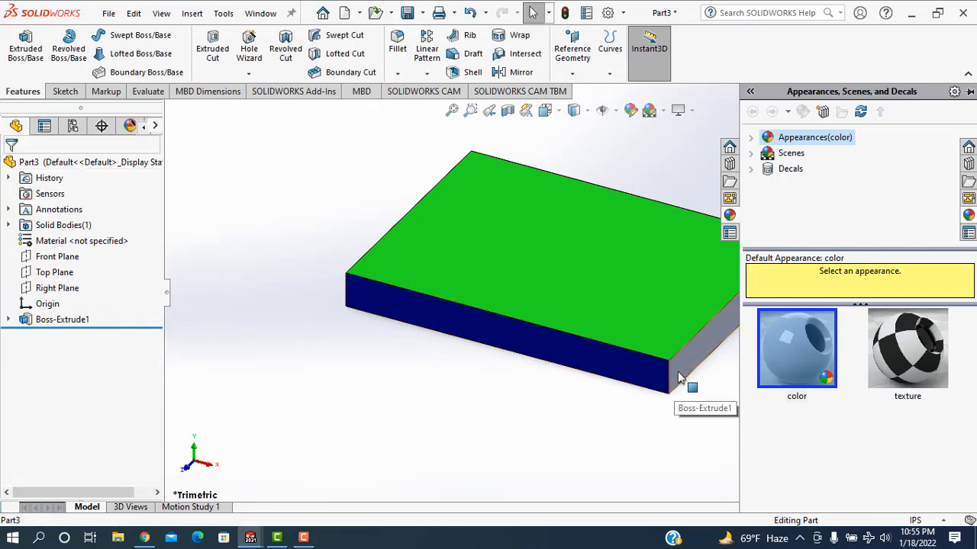
# Apply an orange color appearance to only the right end face of the block.
pyautogui.click(679, 377)
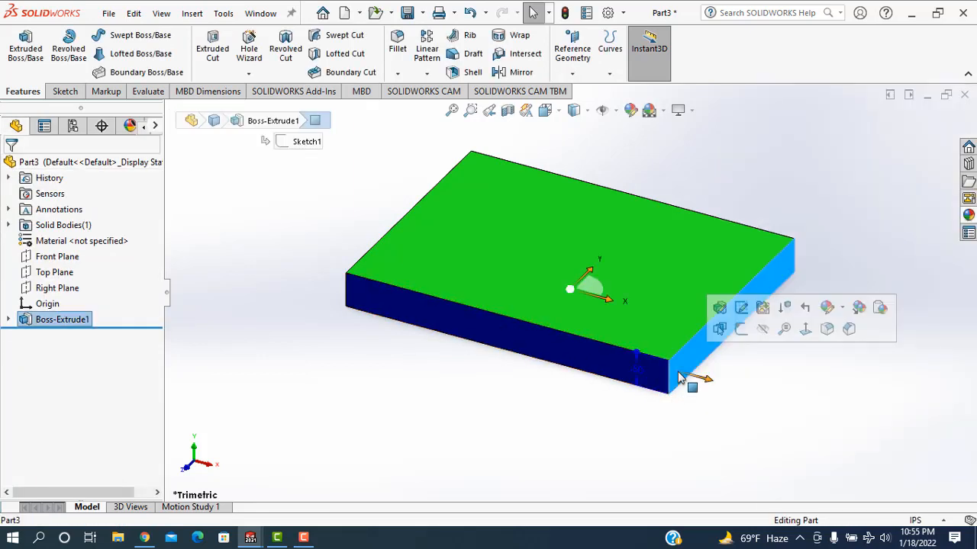
pyautogui.click(630, 111)
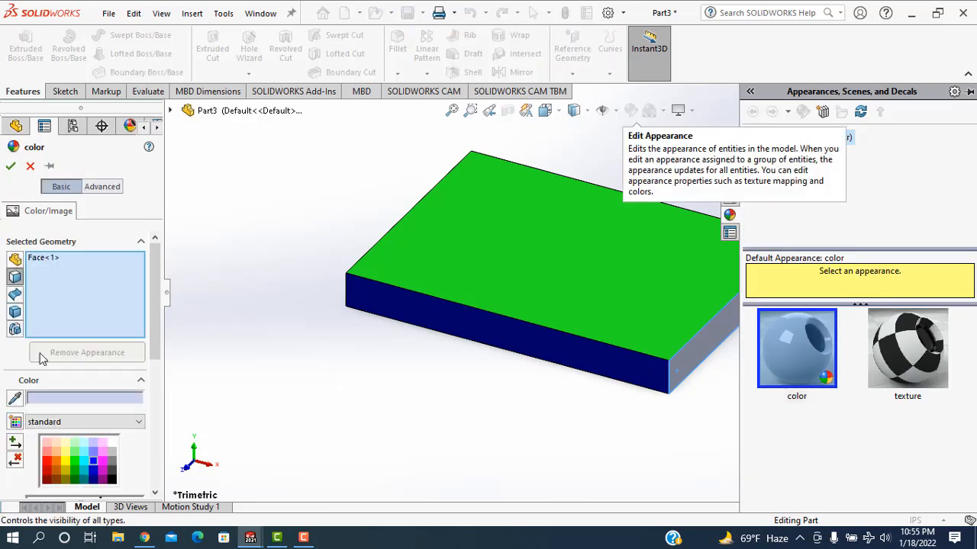
pyautogui.click(59, 464)
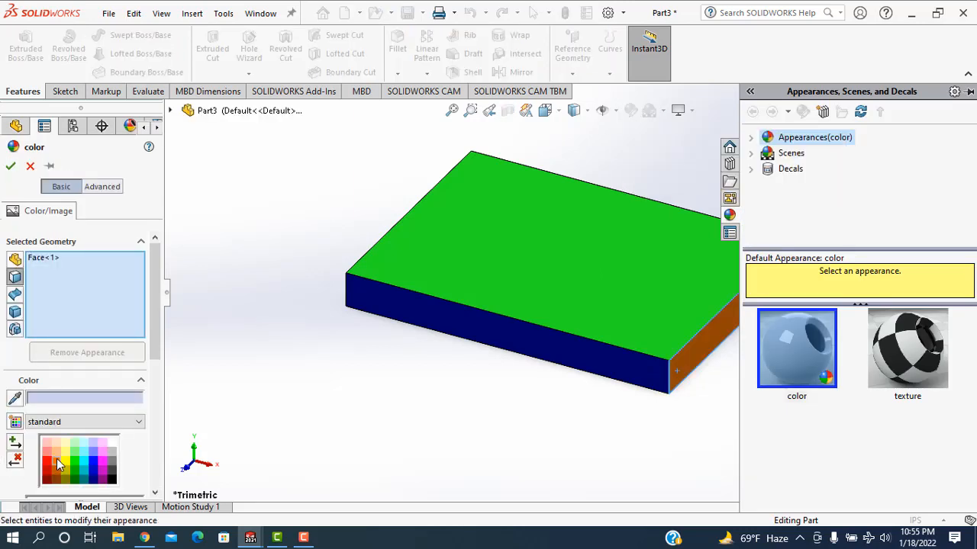
pyautogui.click(10, 167)
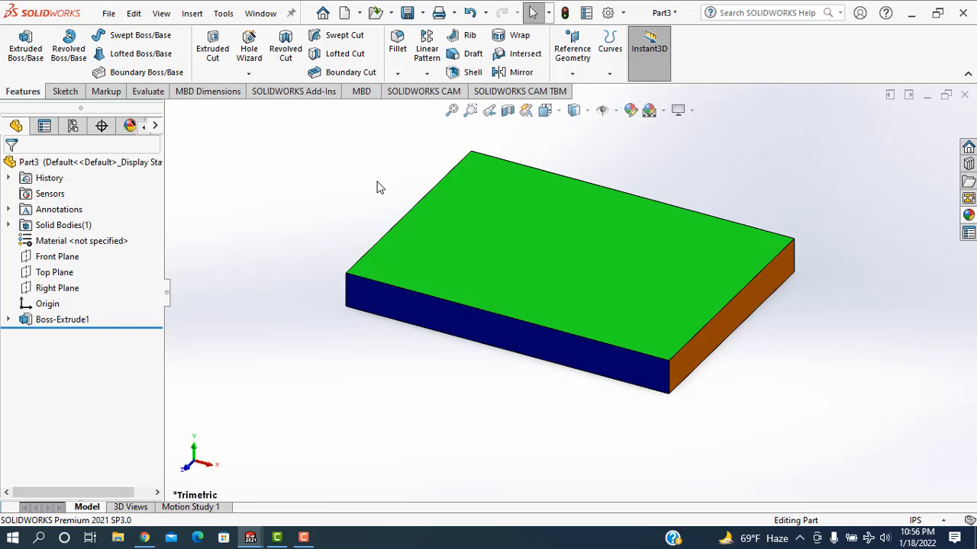
# View the block in the Front, Back, Left, Right and Top standard orientations in turn.
pyautogui.hotkey('ctrl', '1')
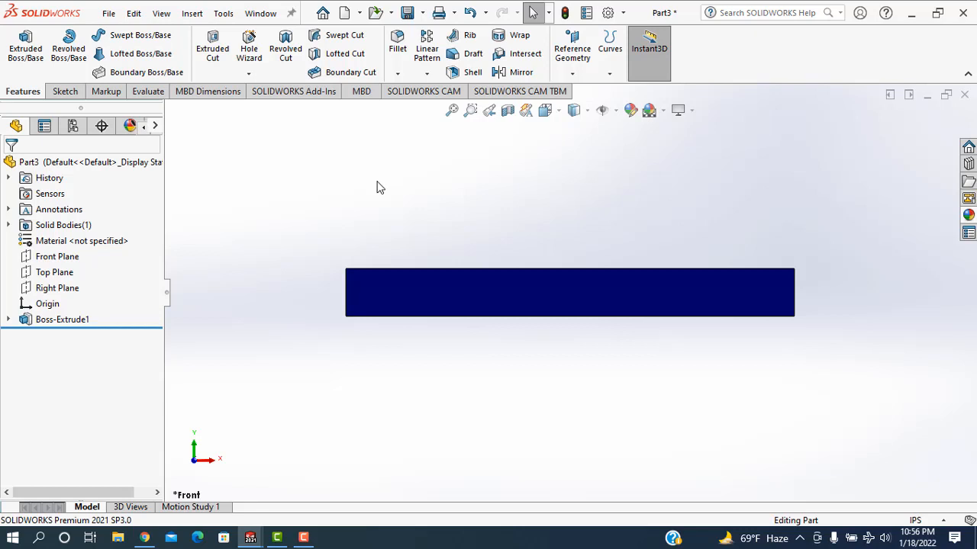
pyautogui.hotkey('ctrl', '2')
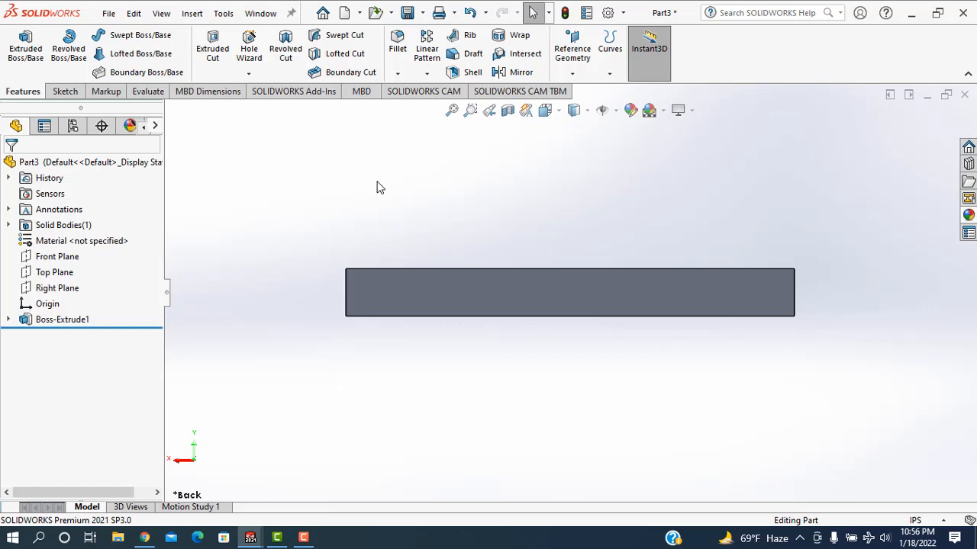
pyautogui.hotkey('ctrl', '3')
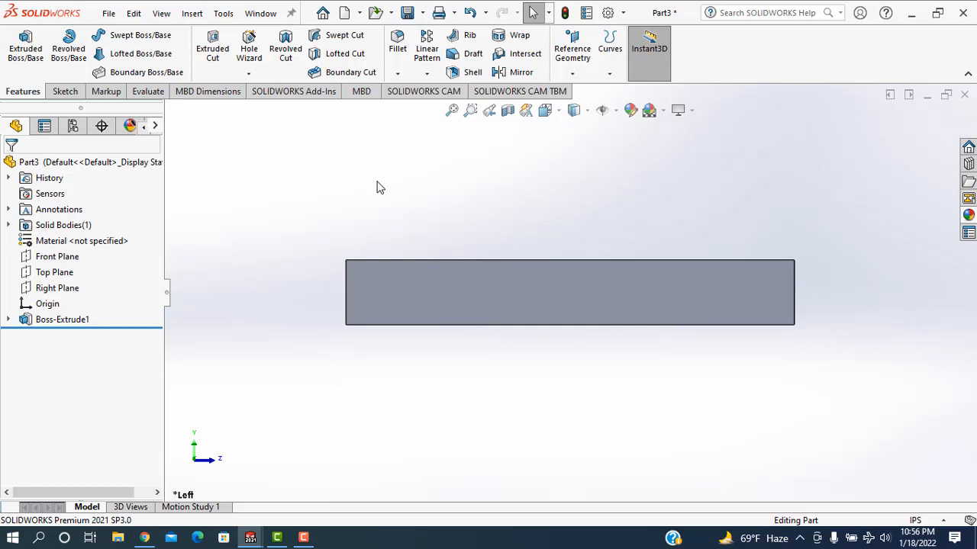
pyautogui.hotkey('ctrl', '4')
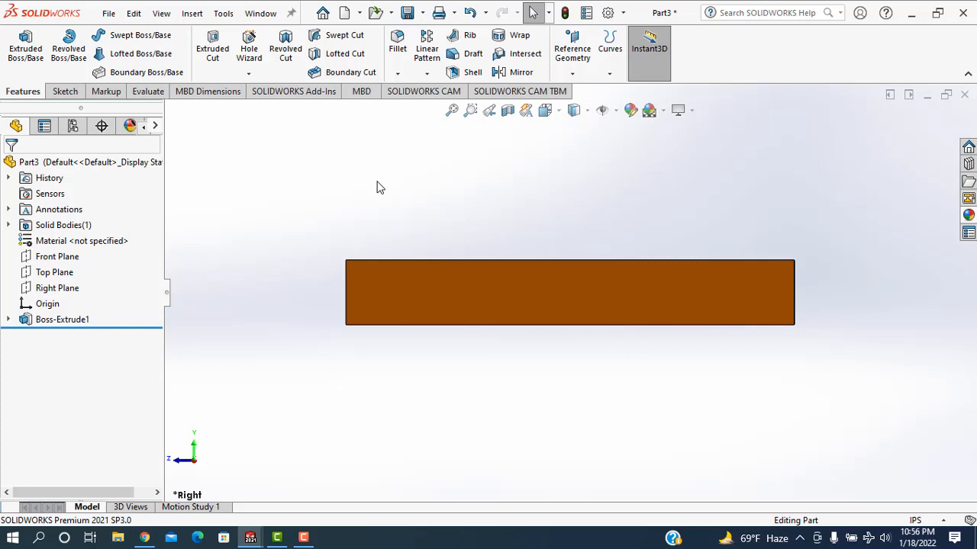
pyautogui.hotkey('ctrl', '5')
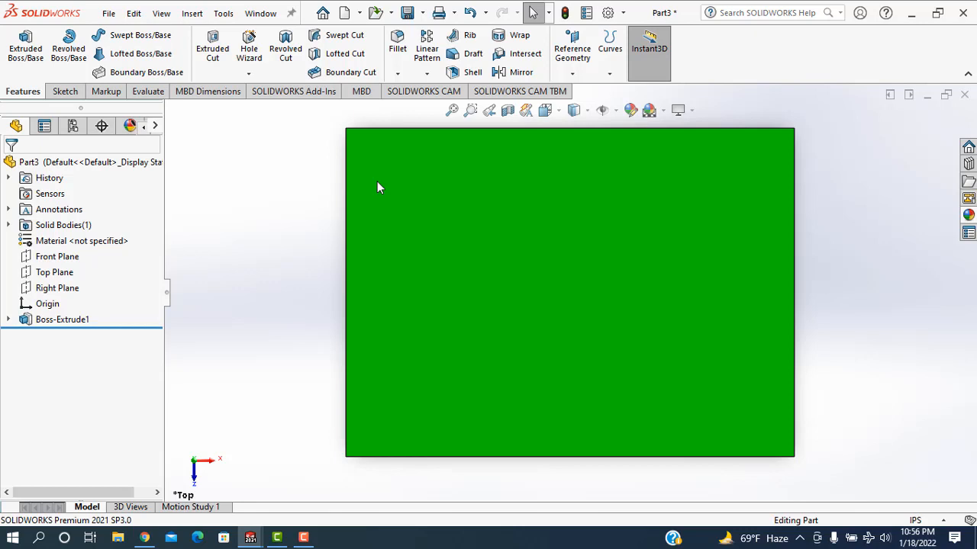
# View the block in the Bottom, Isometric and Front standard orientations, finishing in the Isometric view.
pyautogui.hotkey('ctrl', '6')
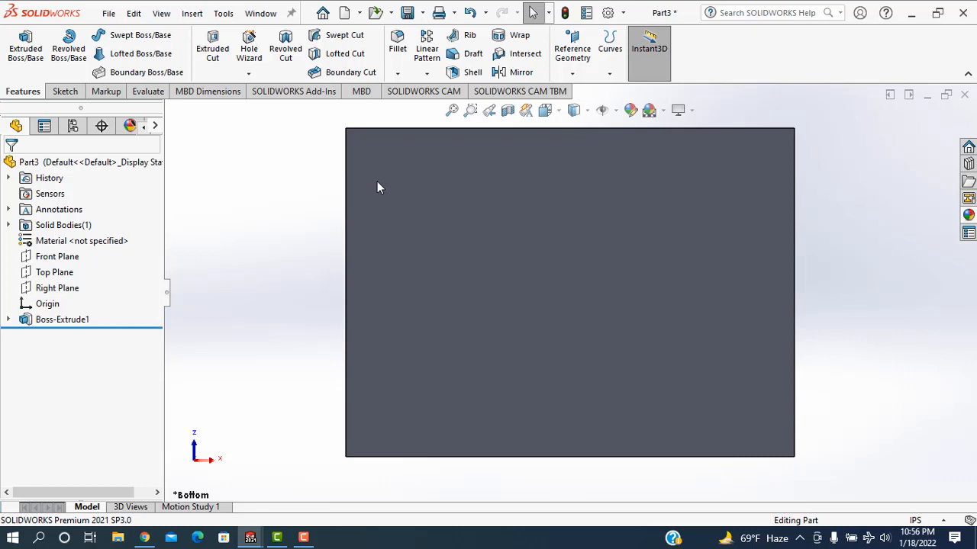
pyautogui.hotkey('ctrl', '7')
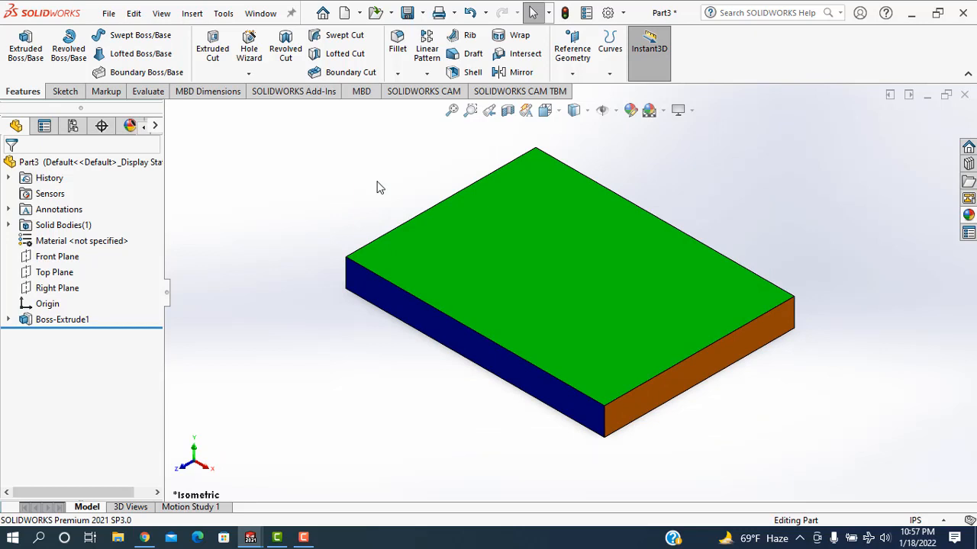
pyautogui.hotkey('ctrl', '1')
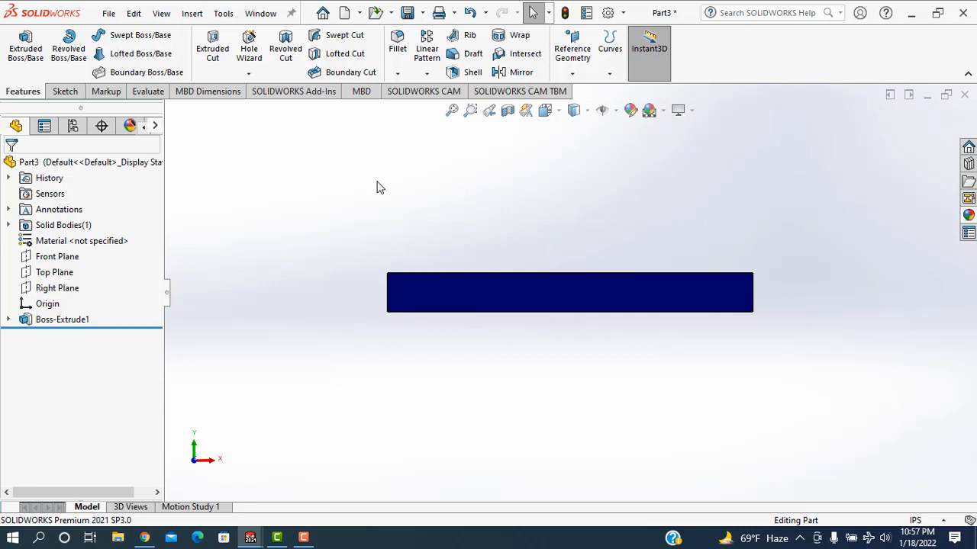
pyautogui.hotkey('ctrl', '7')
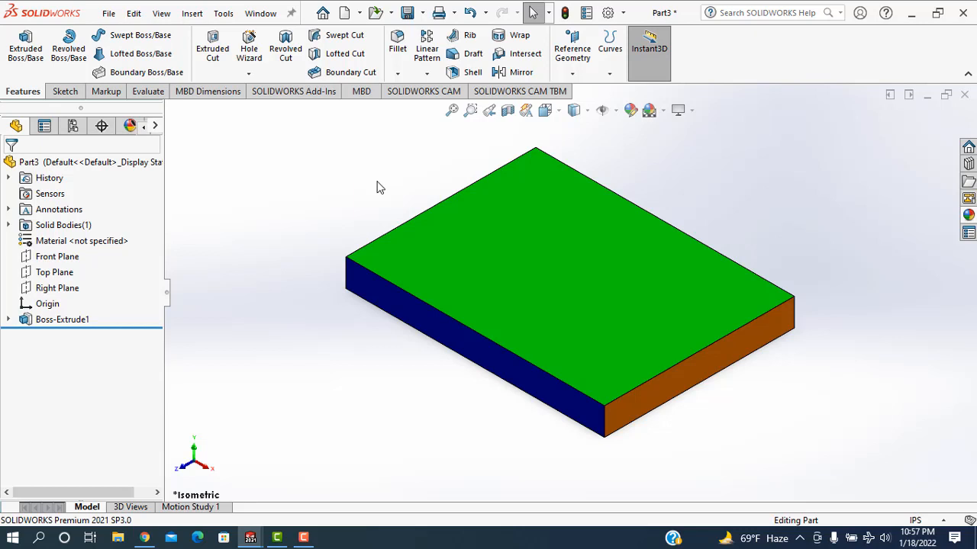
pyautogui.hotkey('alt', 'space')
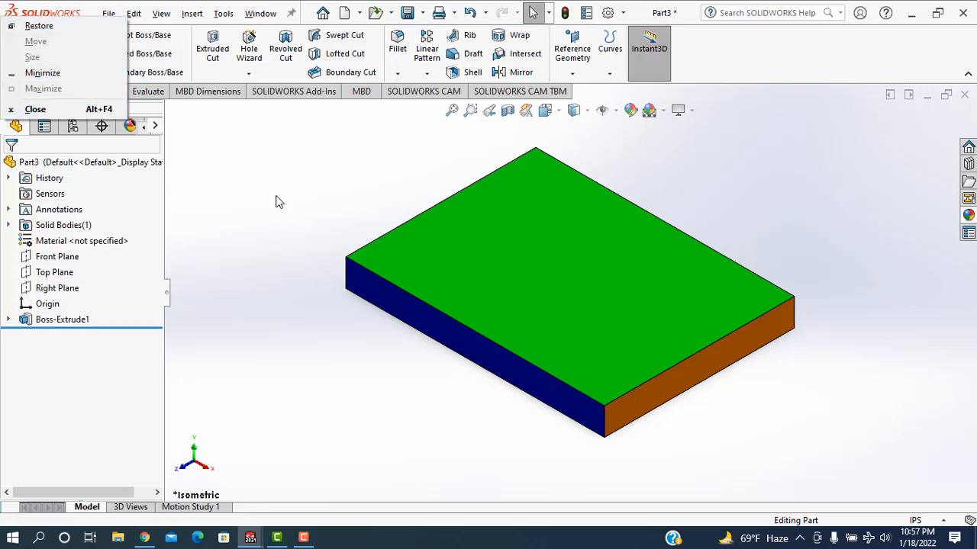
pyautogui.press('Escape')
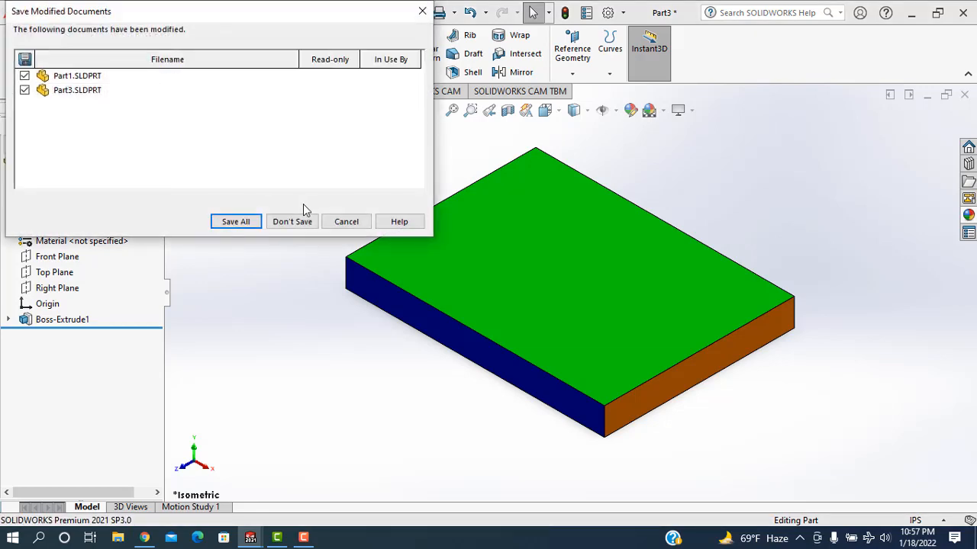
pyautogui.click(422, 7)
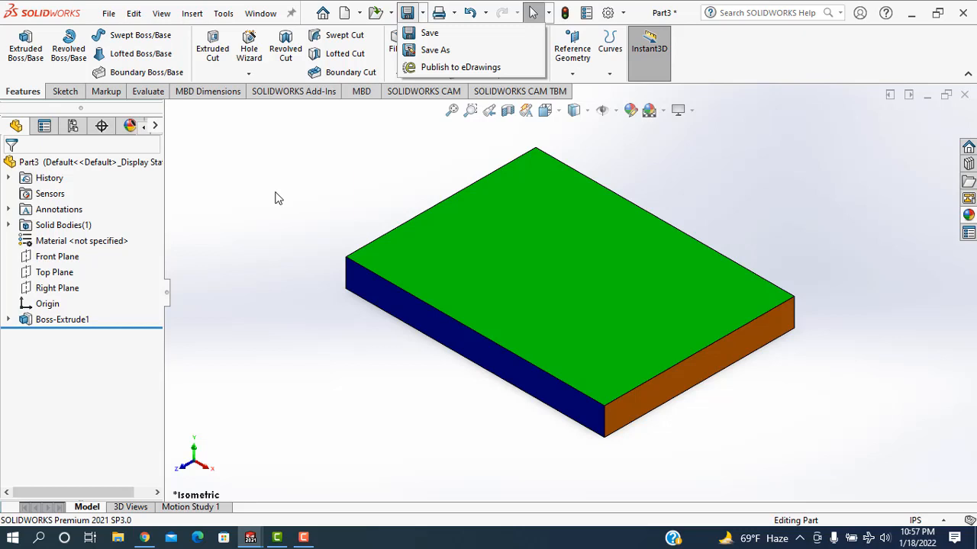
pyautogui.click(276, 194)
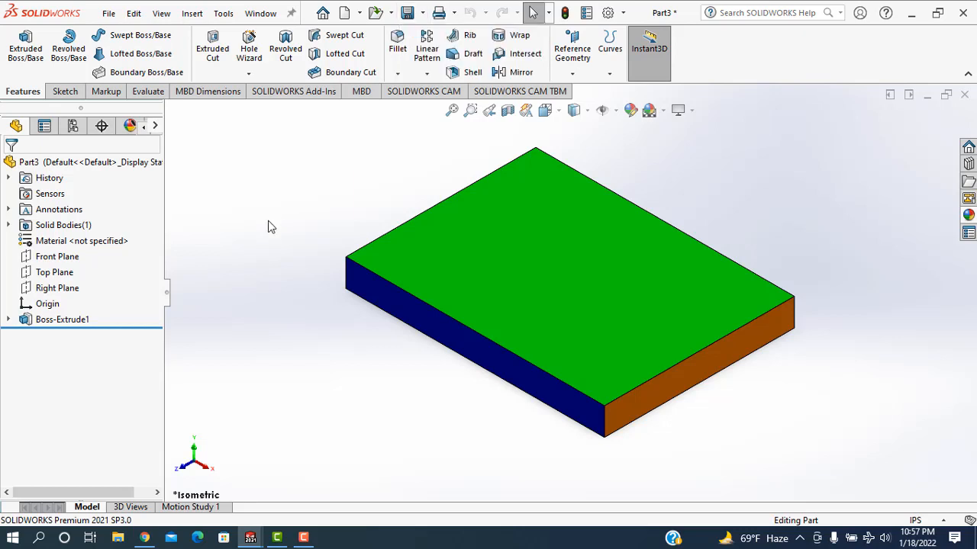
# Close the Part3 document without saving its changes.
pyautogui.hotkey('ctrl', 'w')
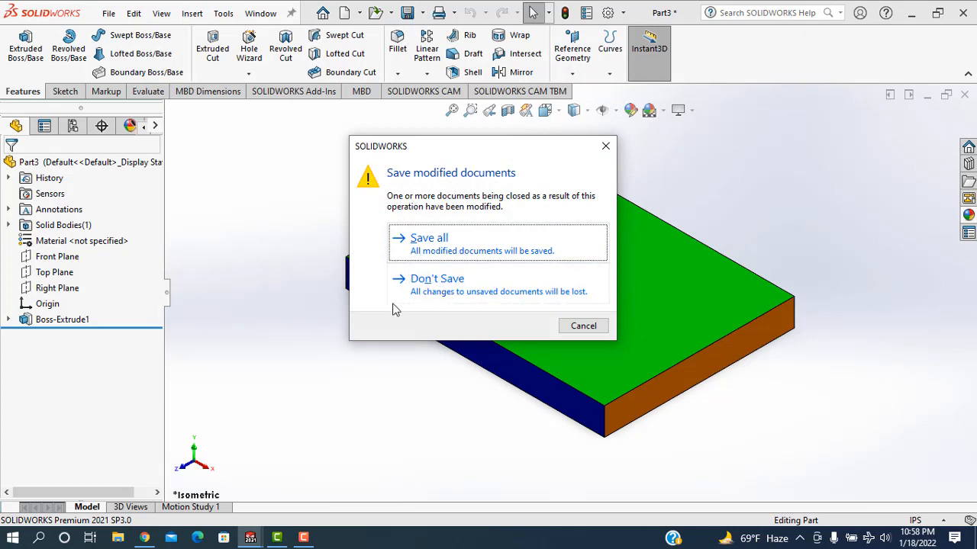
pyautogui.click(462, 281)
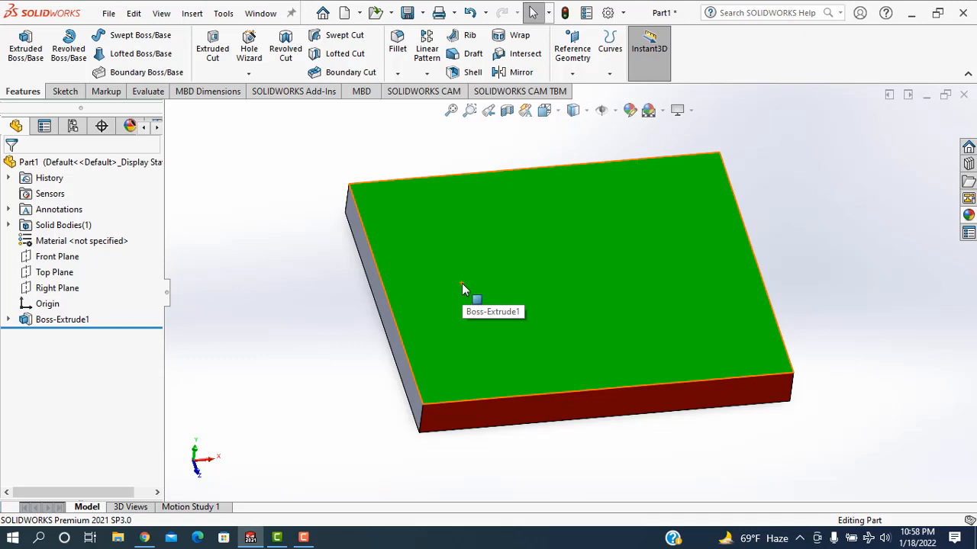
# Bring up the Save As and Print dialogs for Part1, dismissing each without saving or printing.
pyautogui.moveTo(778, 254); pyautogui.dragTo(737, 299, button='middle')
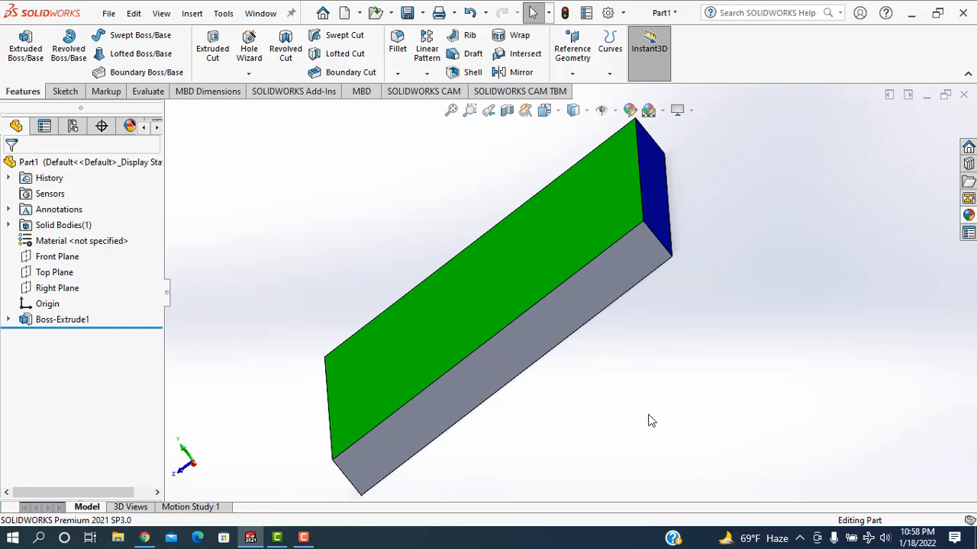
pyautogui.hotkey('ctrl', 's')
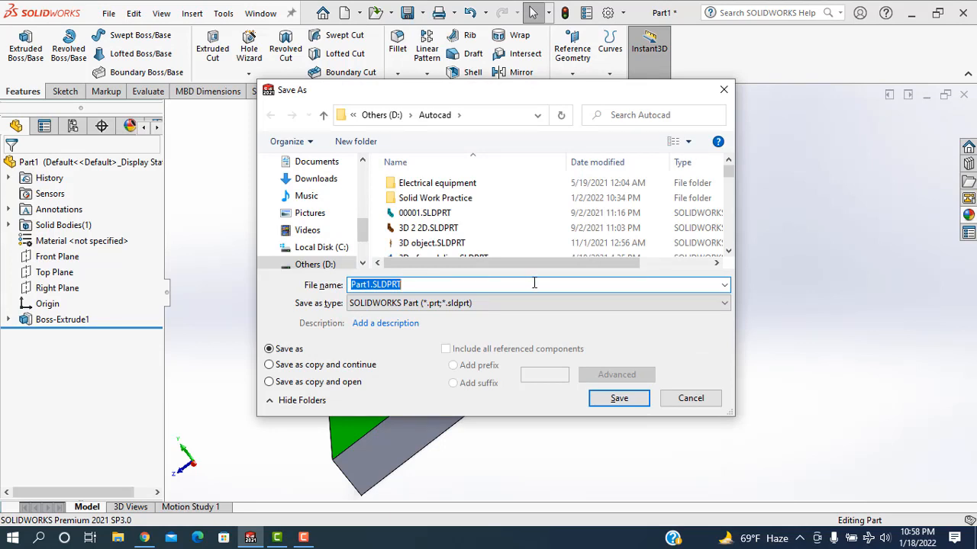
pyautogui.click(691, 398)
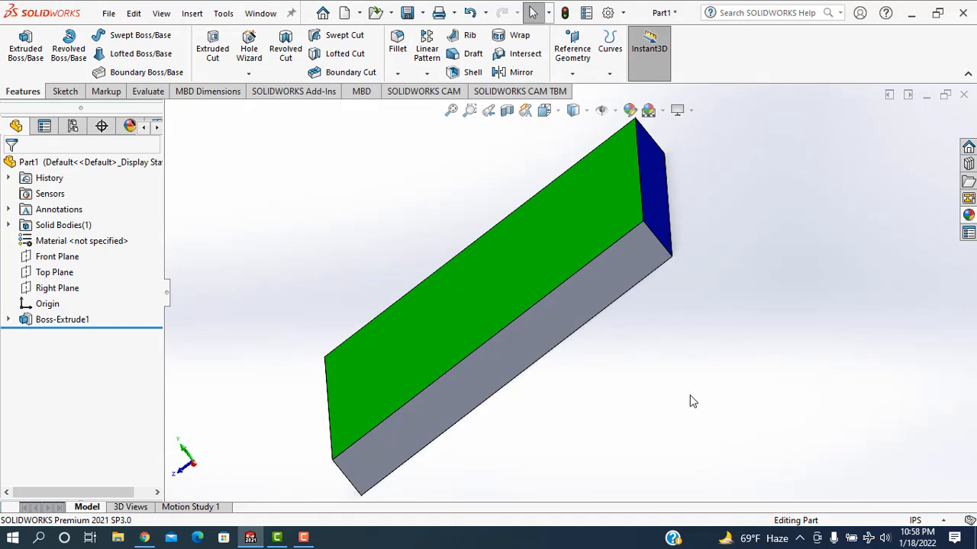
pyautogui.hotkey('ctrl', 'p')
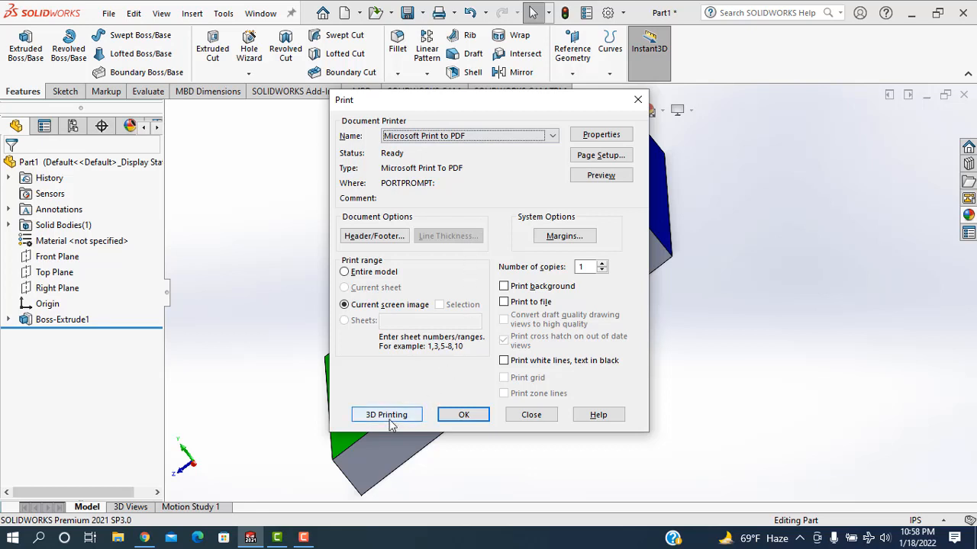
pyautogui.click(532, 418)
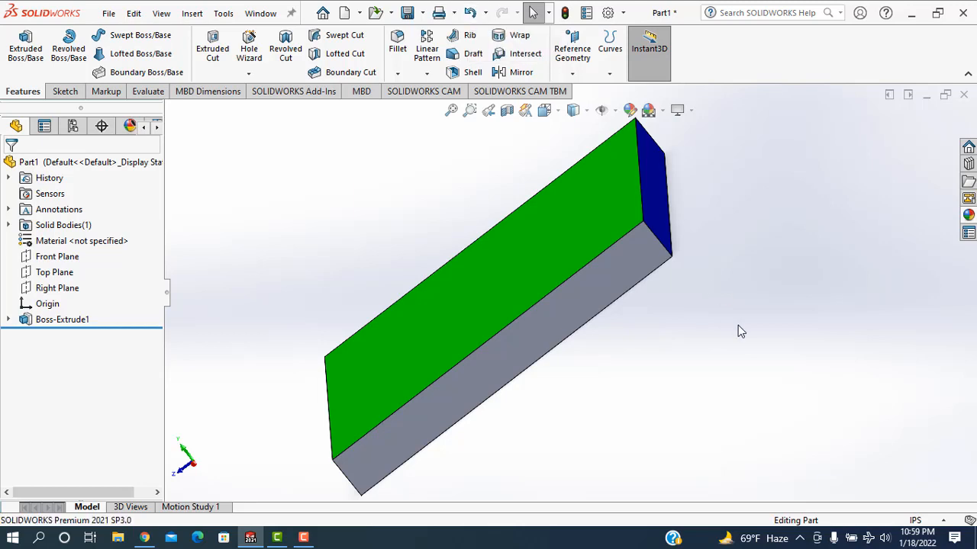
# Undo and redo the blue color on the block's end face two times.
pyautogui.hotkey('ctrl', 'z')
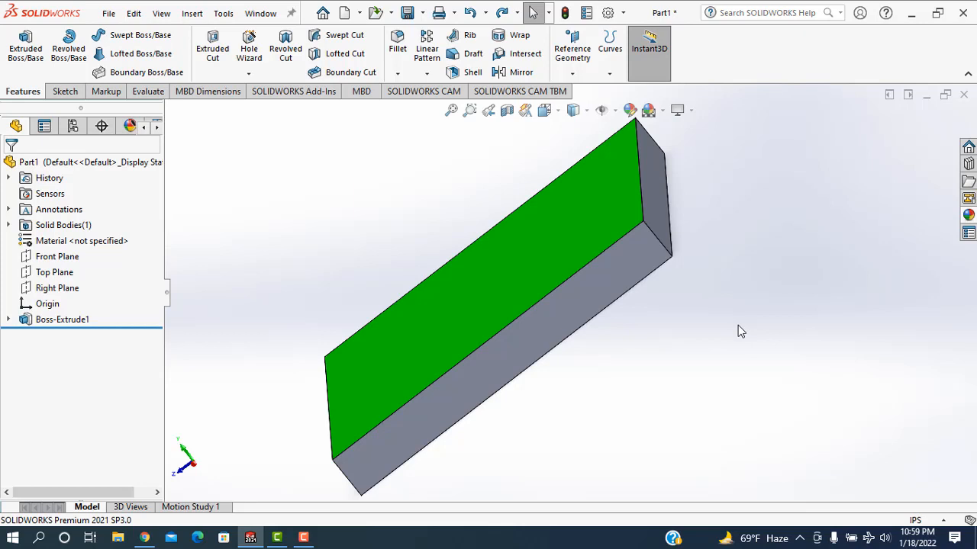
pyautogui.hotkey('ctrl', 'y')
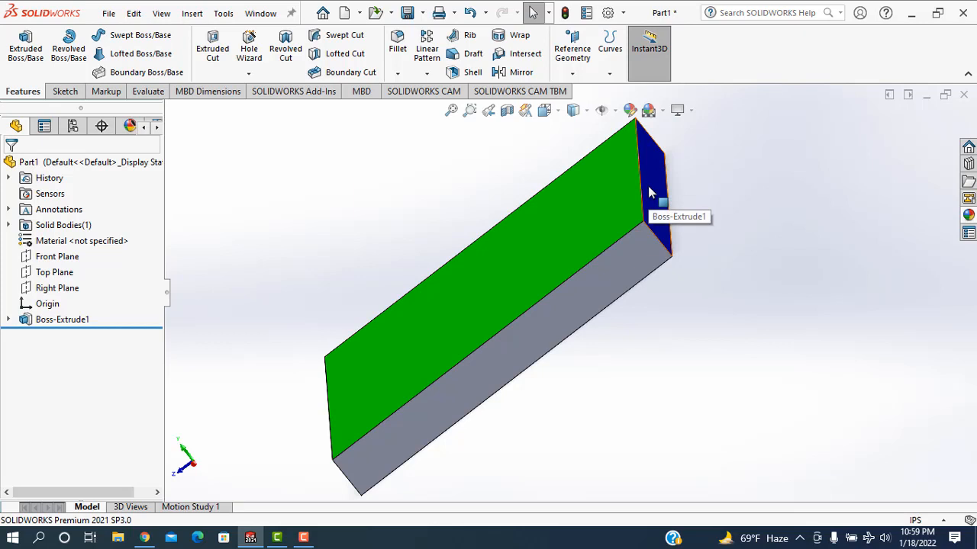
pyautogui.hotkey('ctrl', 'z')
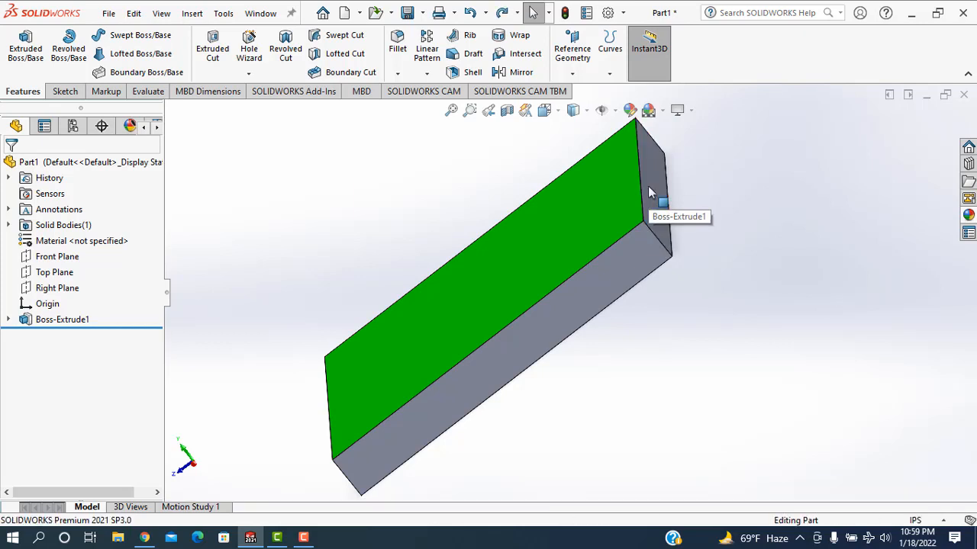
pyautogui.hotkey('ctrl', 'y')
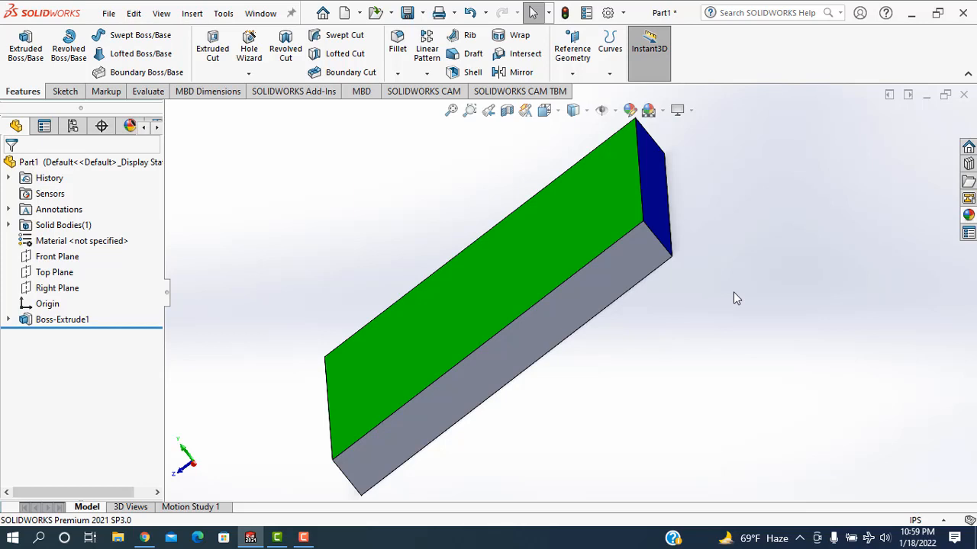
# Delete the block's Boss-Extrude1 feature while keeping the sketch it was built from.
pyautogui.click(471, 271)
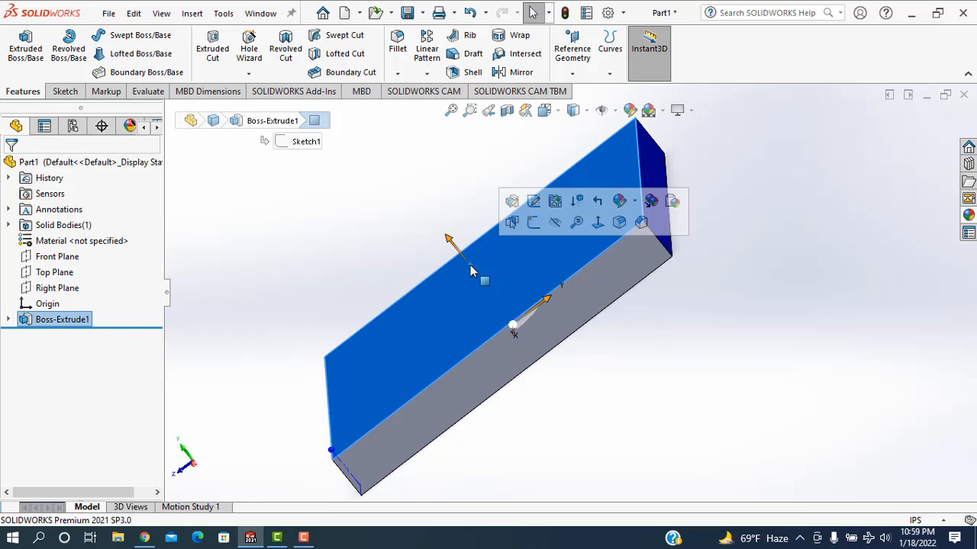
pyautogui.click(373, 264)
pyautogui.click(415, 312)
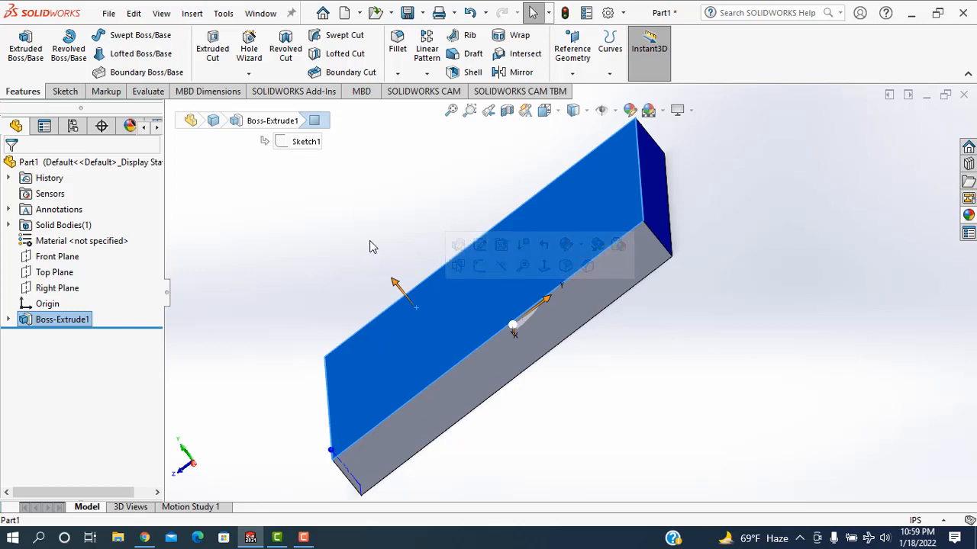
pyautogui.press('Delete')
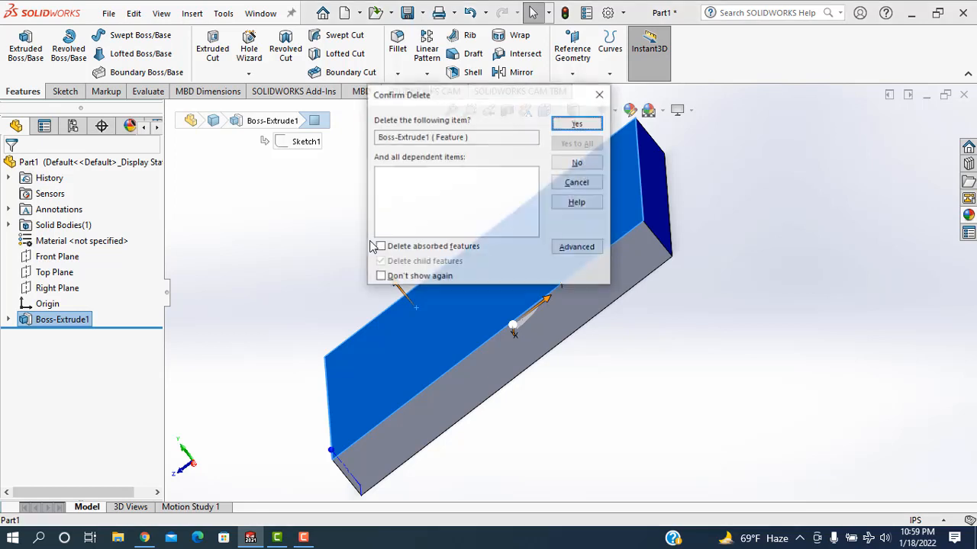
pyautogui.click(565, 124)
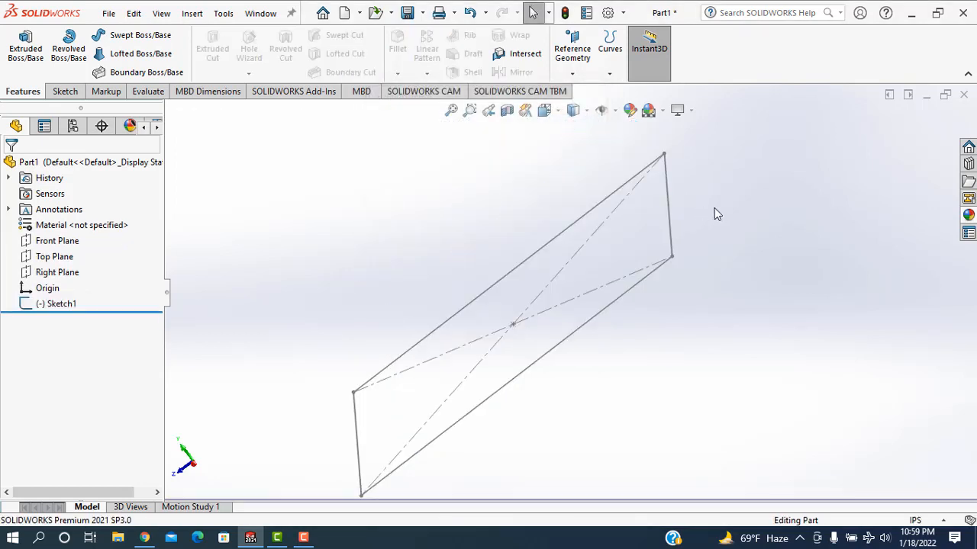
# Delete the remaining rectangle sketch from the part.
pyautogui.click(673, 238)
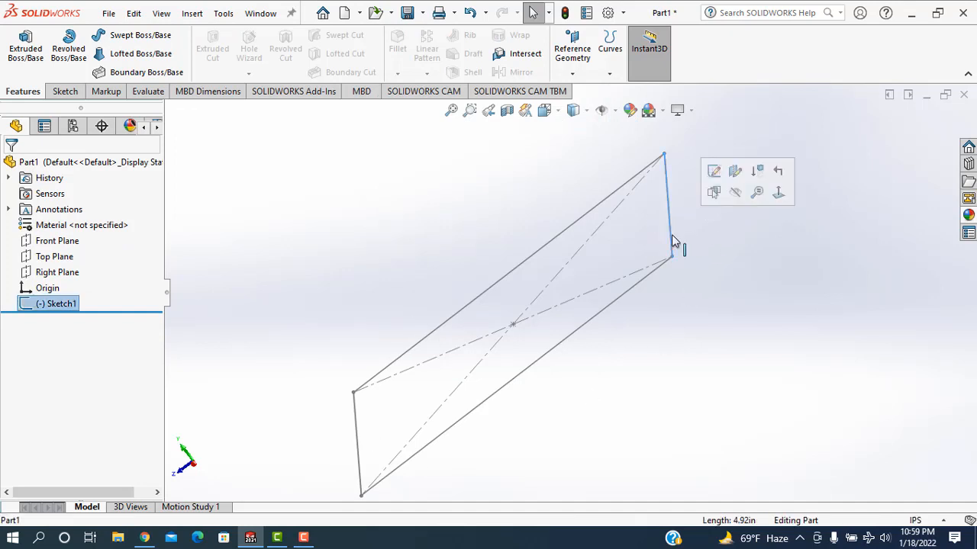
pyautogui.press('Delete')
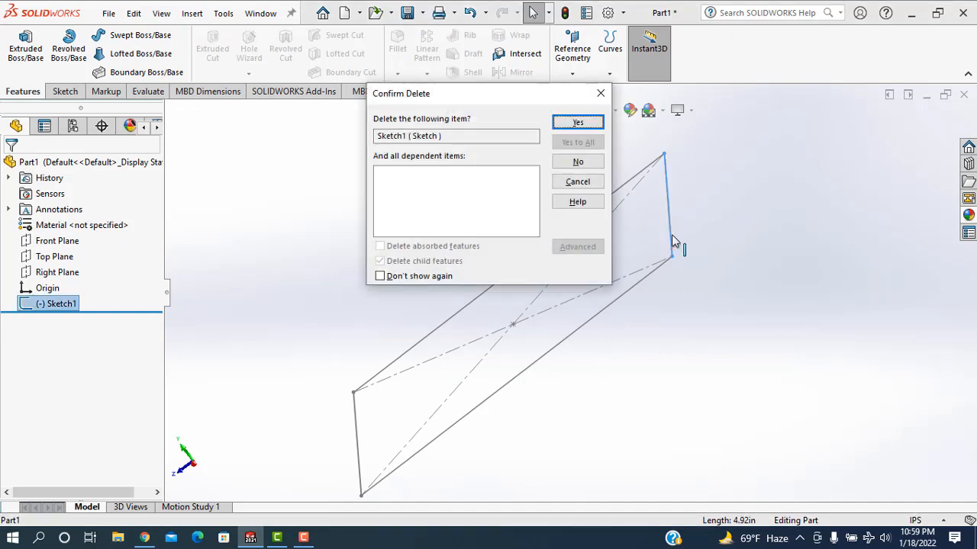
pyautogui.click(580, 126)
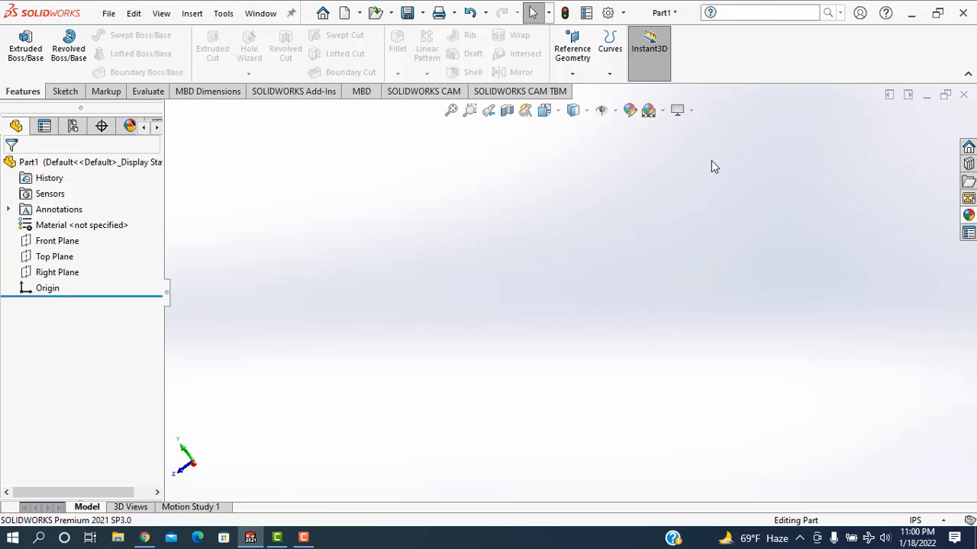
# Undo the deletions of the rectangle sketch and the block's extrusion.
pyautogui.press('h')
pyautogui.click(714, 240)
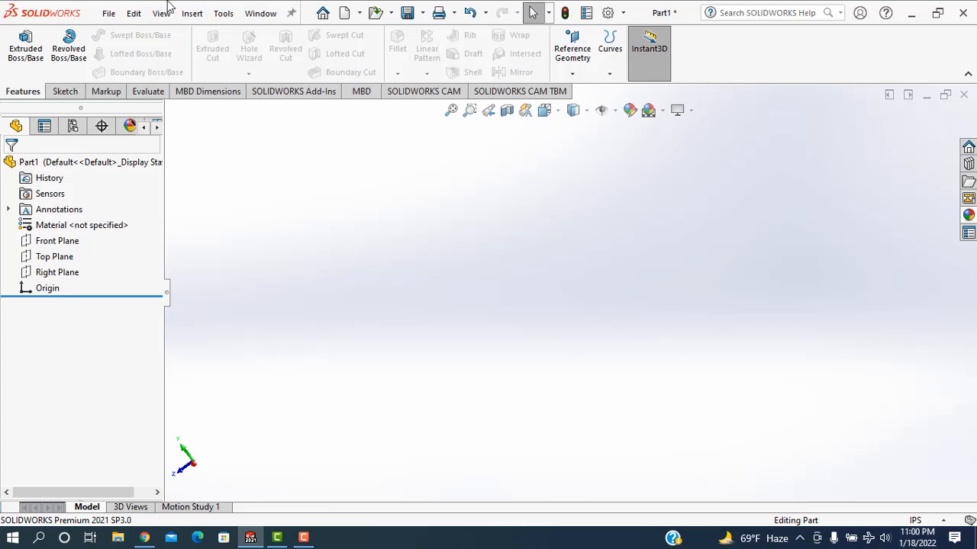
pyautogui.hotkey('ctrl', 'z')
pyautogui.hotkey('ctrl', 'z')
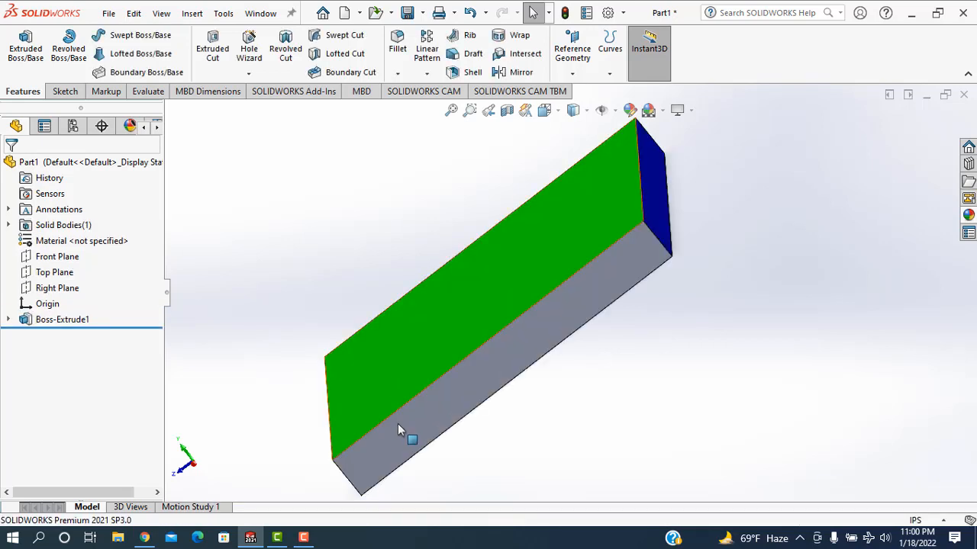
# Orbit the block to a near-level view of its uncolored long side, and zoom out and in on it in increments.
pyautogui.moveTo(718, 344)
pyautogui.mouseDown(button='middle')
pyautogui.moveTo(707, 411)
pyautogui.moveTo(743, 255)
pyautogui.moveTo(727, 328)
pyautogui.mouseUp(button='middle')
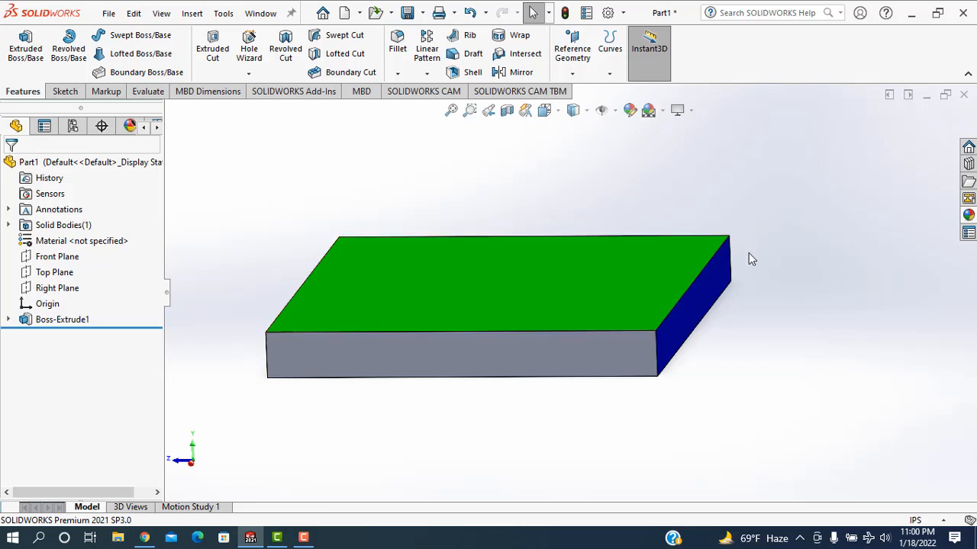
pyautogui.press('z')
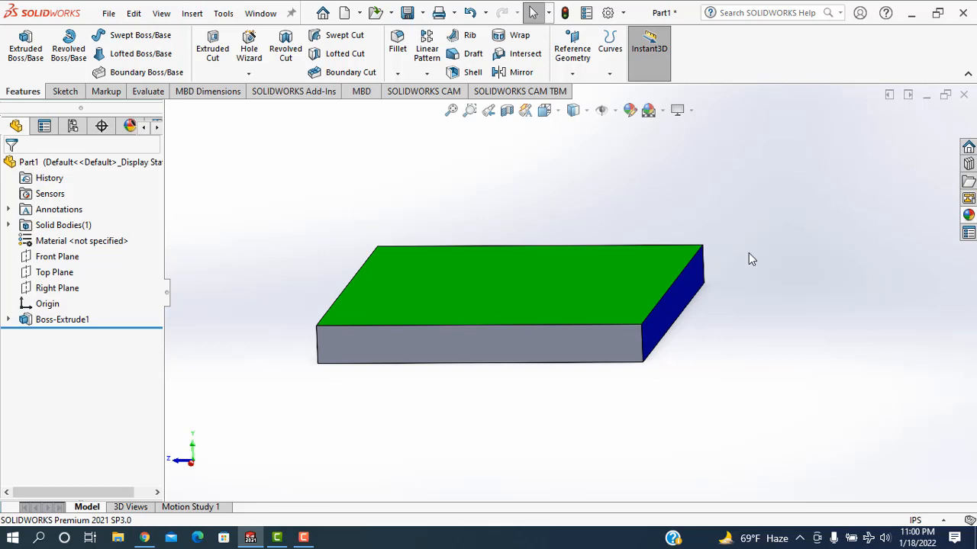
pyautogui.hotkey('shift', 'z')
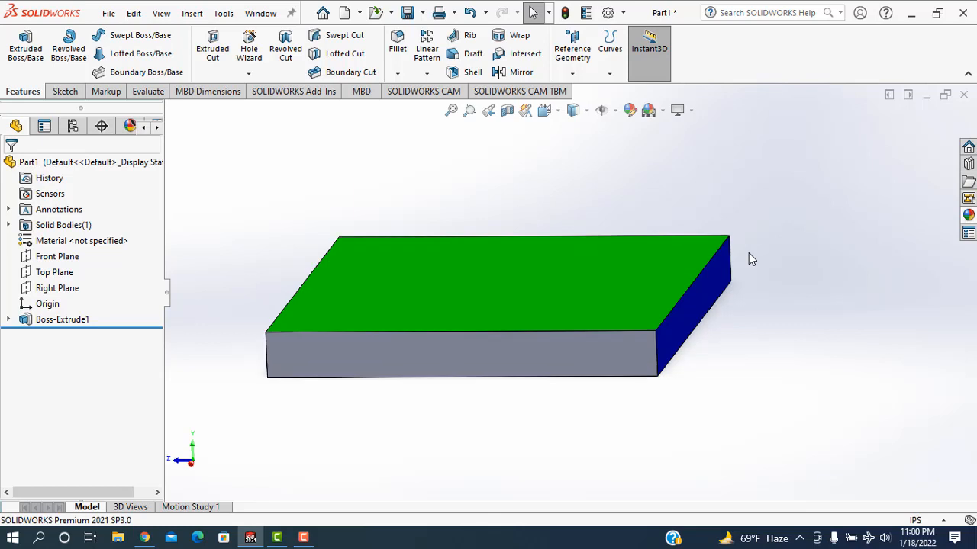
pyautogui.hotkey('shift', 'z')
pyautogui.hotkey('shift', 'z')
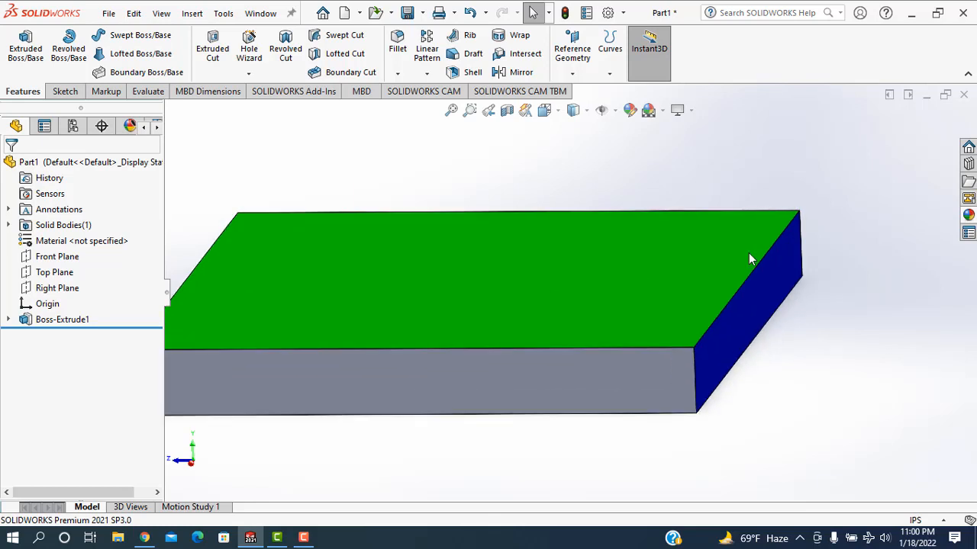
pyautogui.press('z')
pyautogui.press('z')
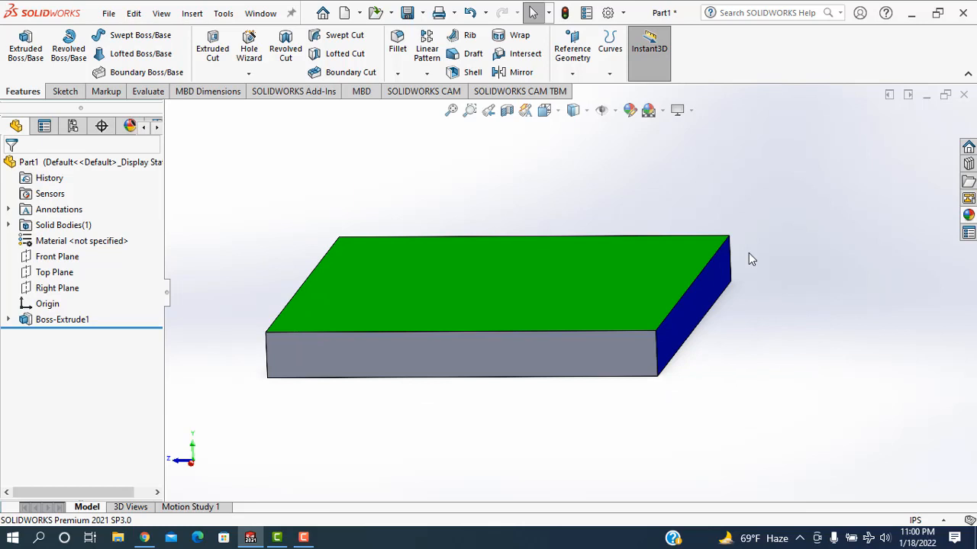
pyautogui.hotkey('shift', 'z')
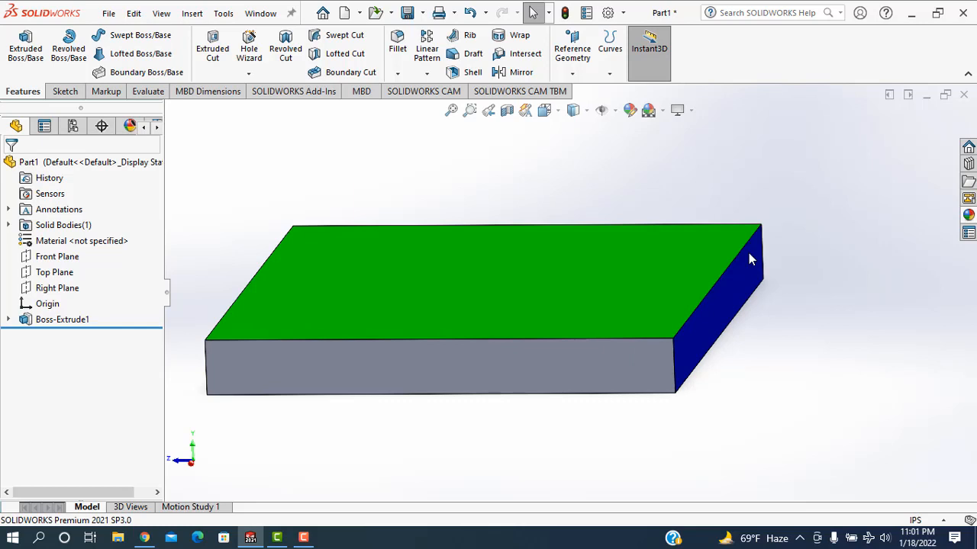
pyautogui.press('z')
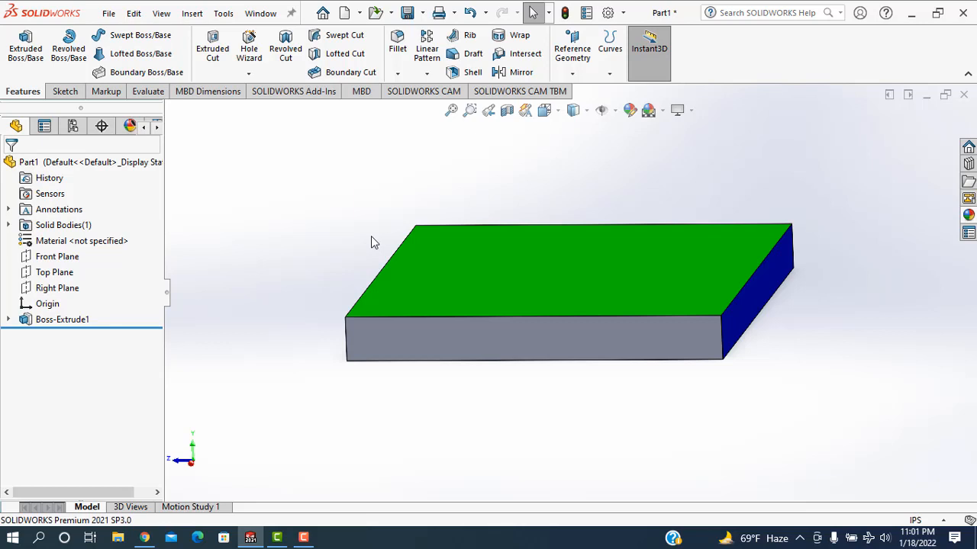
# Magnify part of the block's green face with the magnifying glass, and close the magnifier.
pyautogui.press('g')
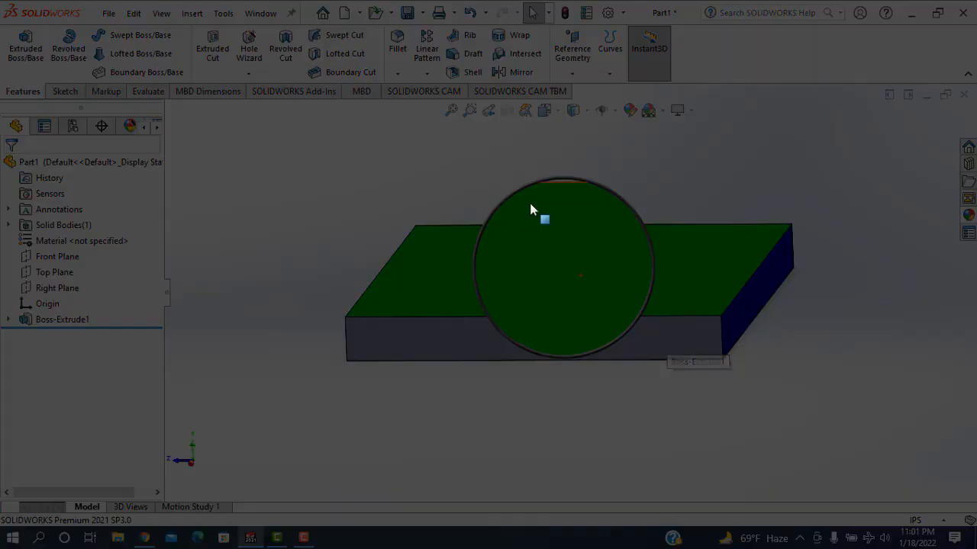
pyautogui.press('Escape')
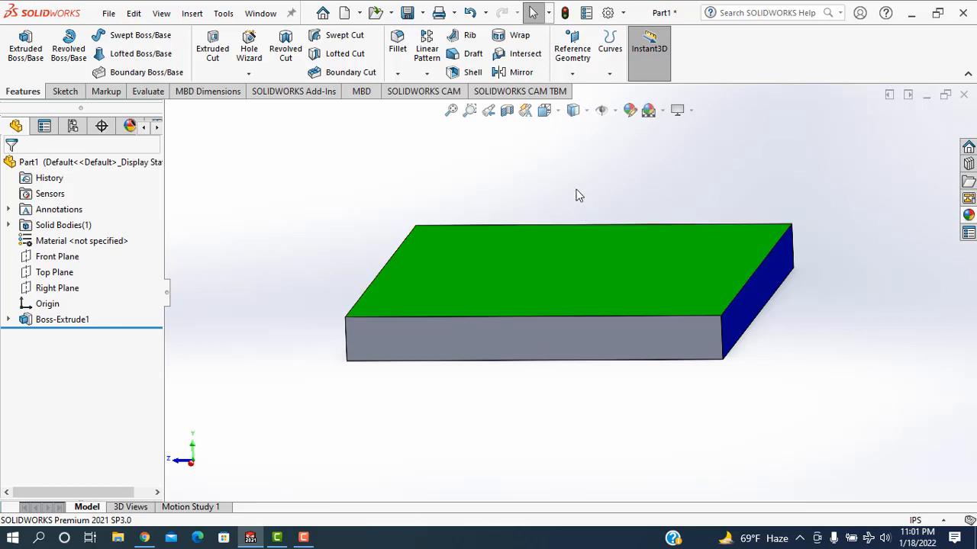
# Rotate the block vertically in small increments through full turns to view its underside, uncolored sides and green face.
pyautogui.press('Up')
pyautogui.press('Up')
pyautogui.press('Up')
pyautogui.press('Up')
pyautogui.press('Up')
pyautogui.press('Up')
pyautogui.press('Up')
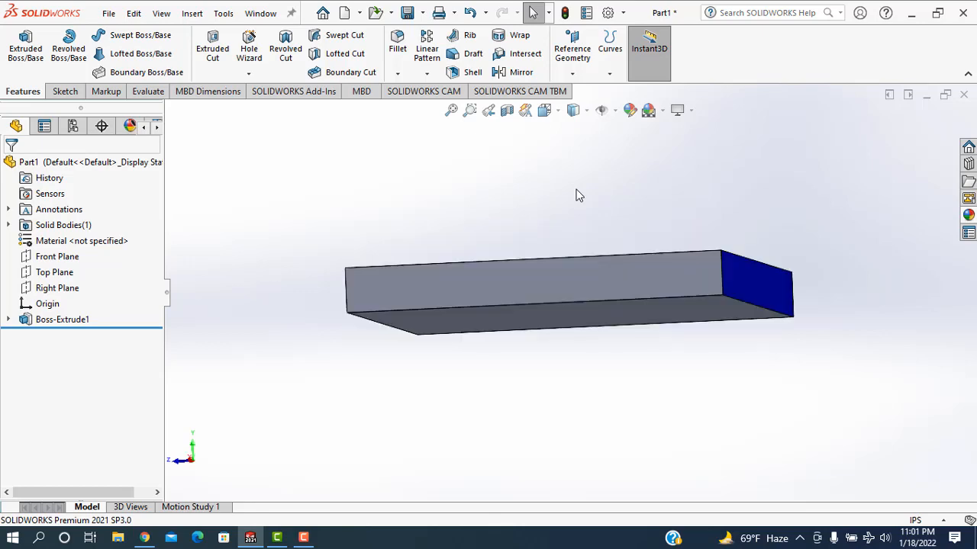
pyautogui.press('Up')
pyautogui.press('Up')
pyautogui.press('Up')
pyautogui.press('Up')
pyautogui.press('Up')
pyautogui.press('Up')
pyautogui.press('Up')
pyautogui.press('Up')
pyautogui.press('Up')
pyautogui.press('Up')
pyautogui.press('Up')
pyautogui.press('Up')
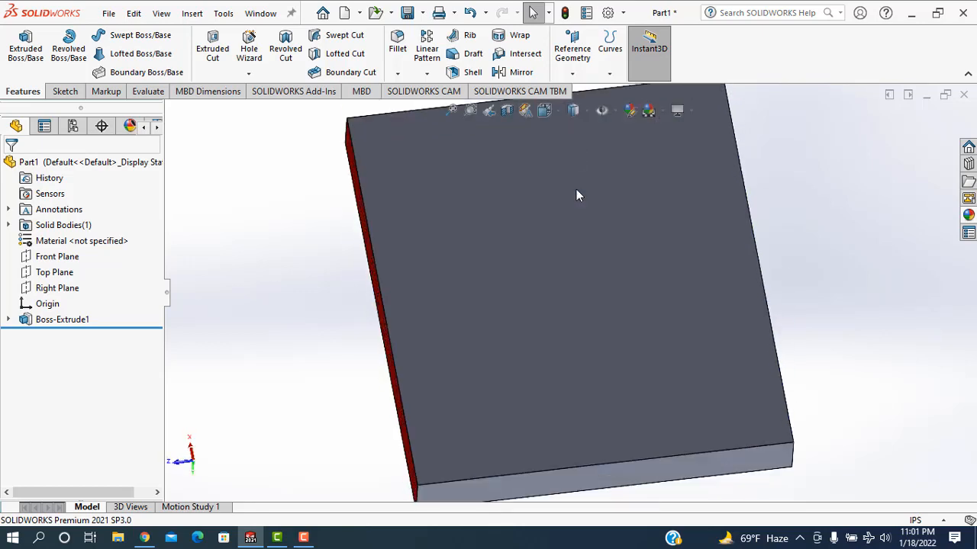
pyautogui.press('Up')
pyautogui.press('Up')
pyautogui.press('Up')
pyautogui.press('Up')
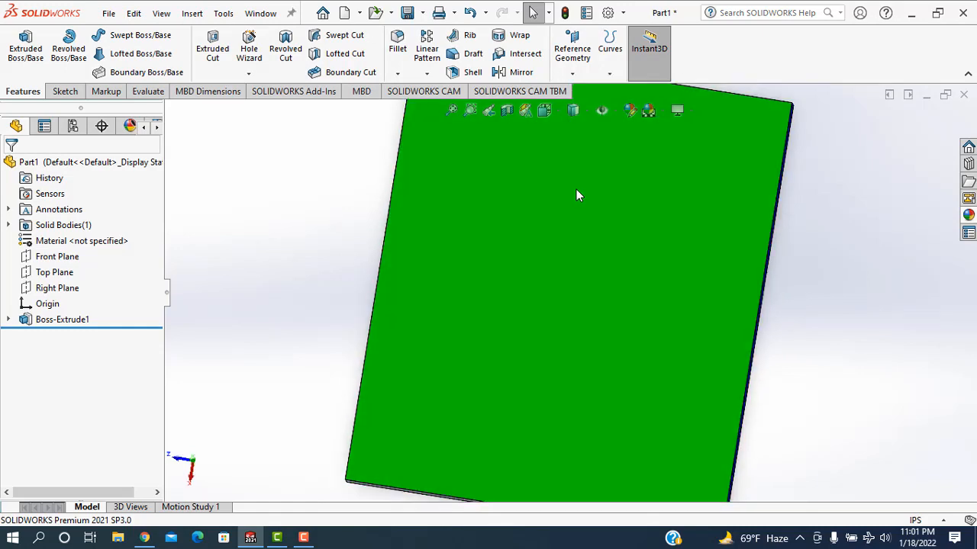
pyautogui.press('Down')
pyautogui.press('Down')
pyautogui.press('Down')
pyautogui.press('Up')
pyautogui.press('Up')
pyautogui.press('Up')
pyautogui.press('Up')
pyautogui.press('Up')
pyautogui.press('Up')
pyautogui.press('Up')
pyautogui.press('Up')
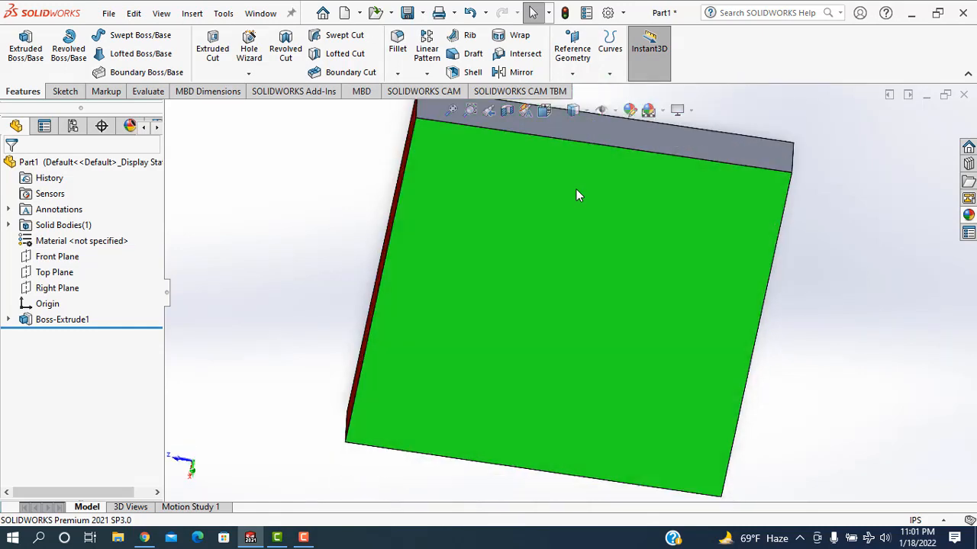
pyautogui.press('Up')
pyautogui.press('Up')
pyautogui.press('Up')
pyautogui.press('Up')
pyautogui.press('Up')
pyautogui.press('Up')
pyautogui.press('Up')
pyautogui.press('Up')
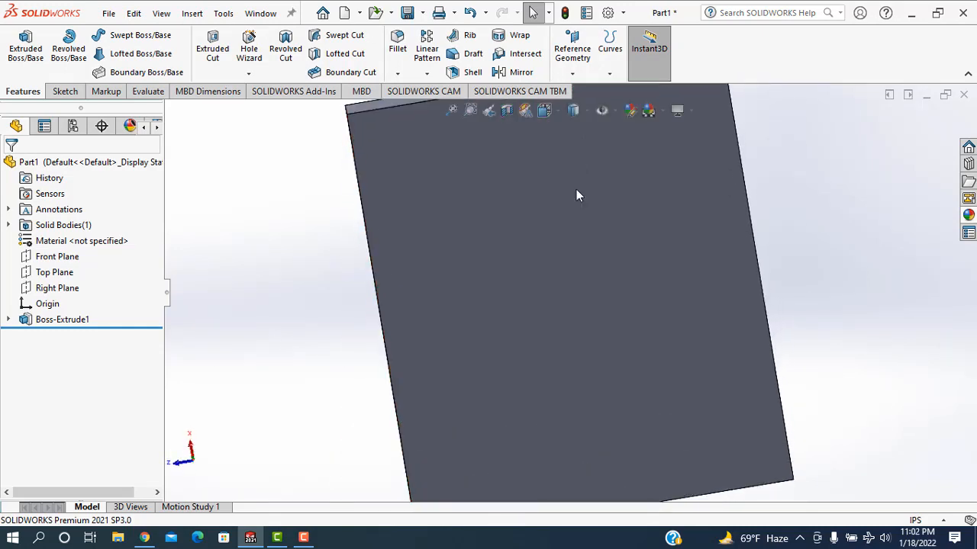
pyautogui.press('Up')
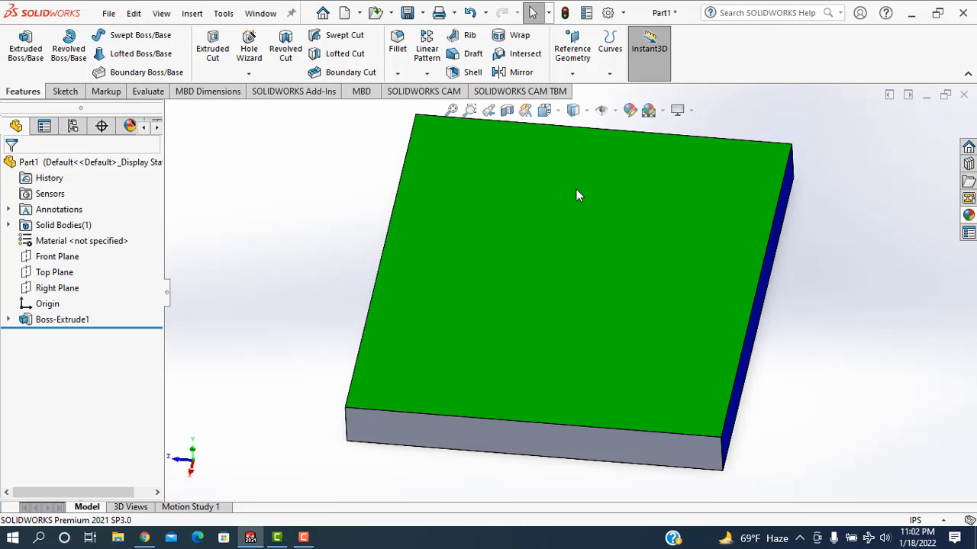
# Rotate the block in 90-degree increments to view it from successive sides.
pyautogui.hotkey('shift', 'Up')
pyautogui.hotkey('shift', 'Up')
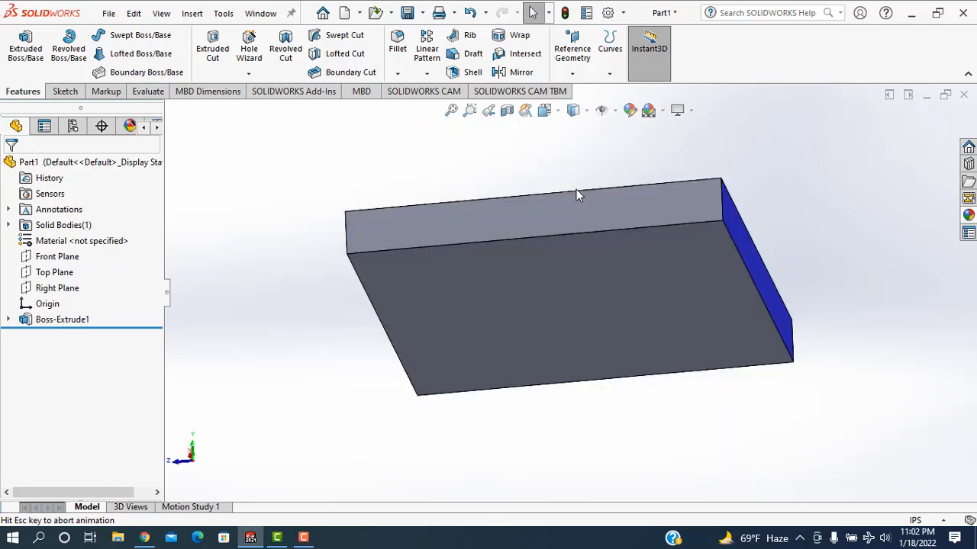
pyautogui.hotkey('shift', 'Up')
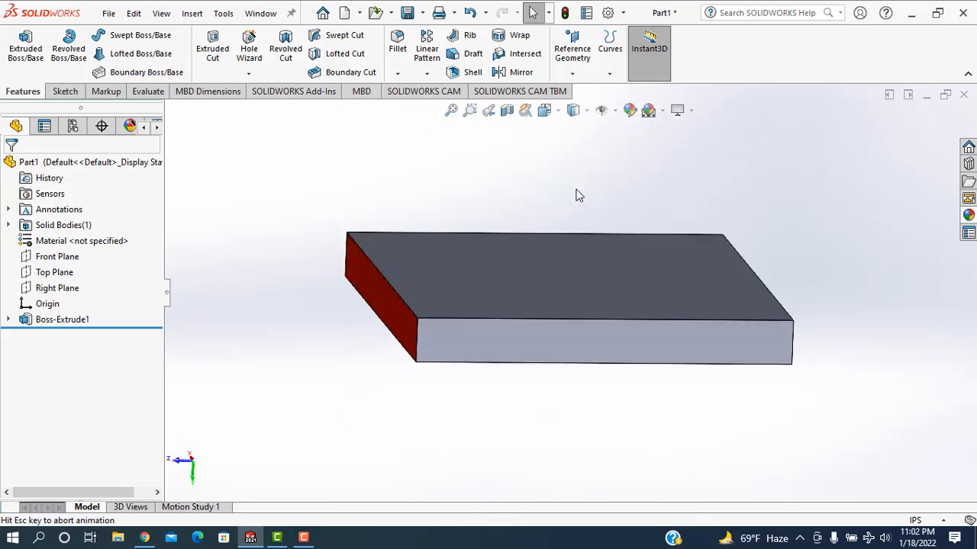
pyautogui.hotkey('shift', 'Up')
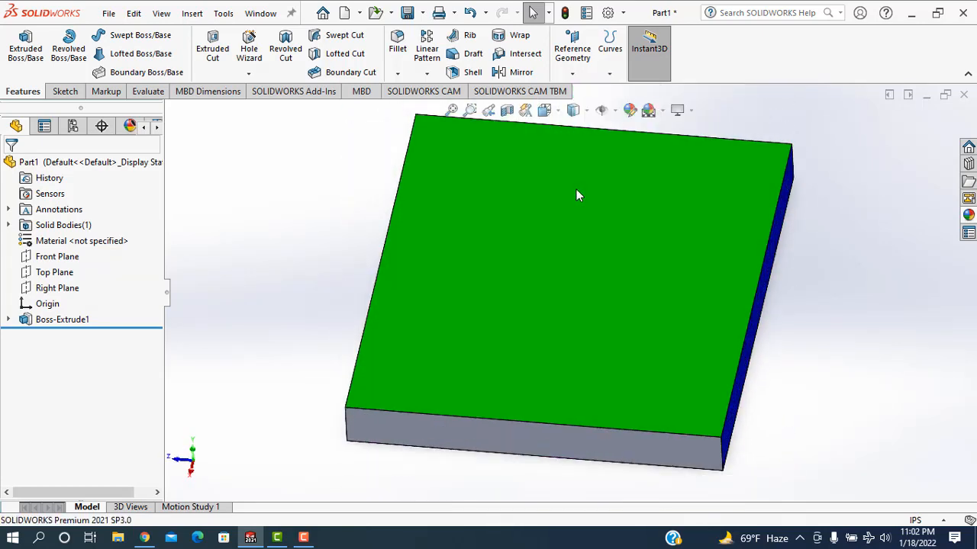
pyautogui.hotkey('shift', 'Up')
pyautogui.hotkey('shift', 'Up')
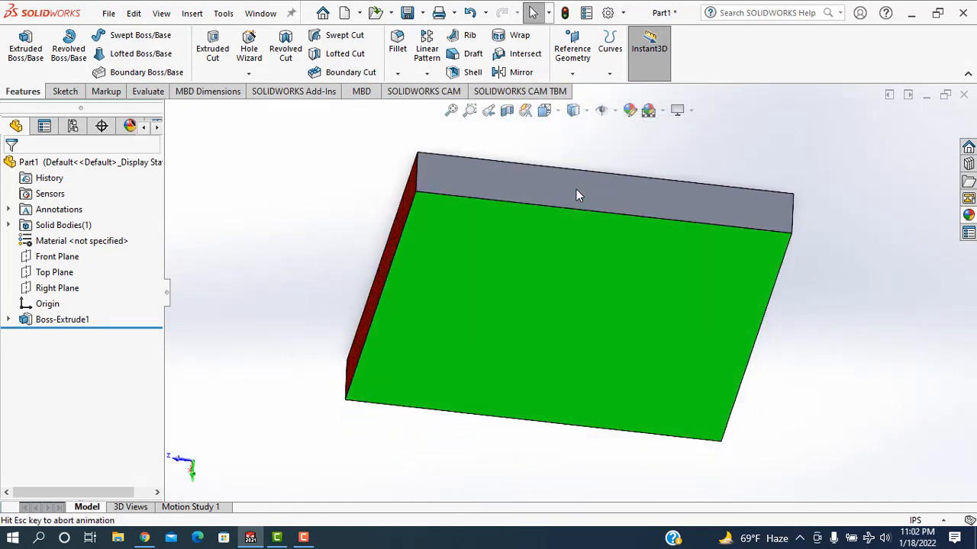
pyautogui.hotkey('shift', 'Up')
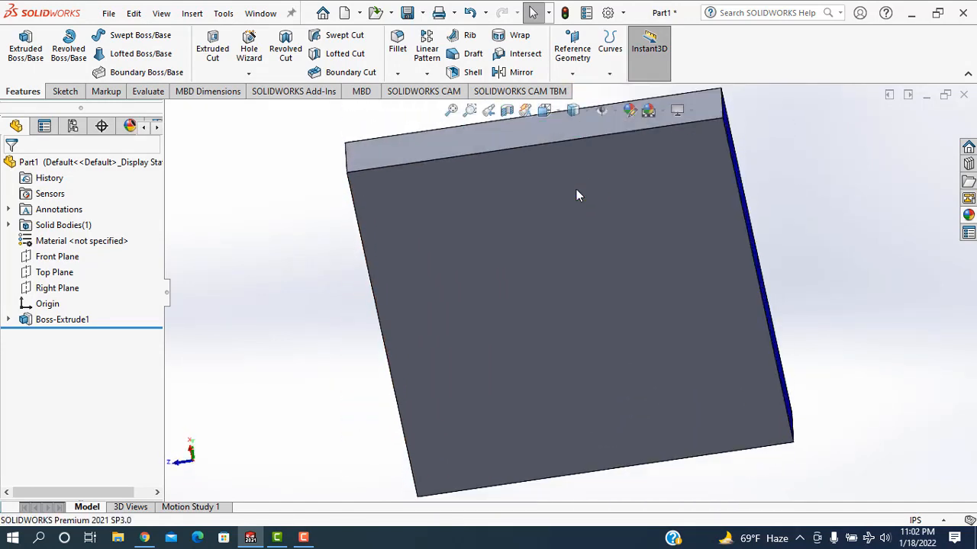
pyautogui.hotkey('shift', 'Up')
pyautogui.hotkey('shift', 'Up')
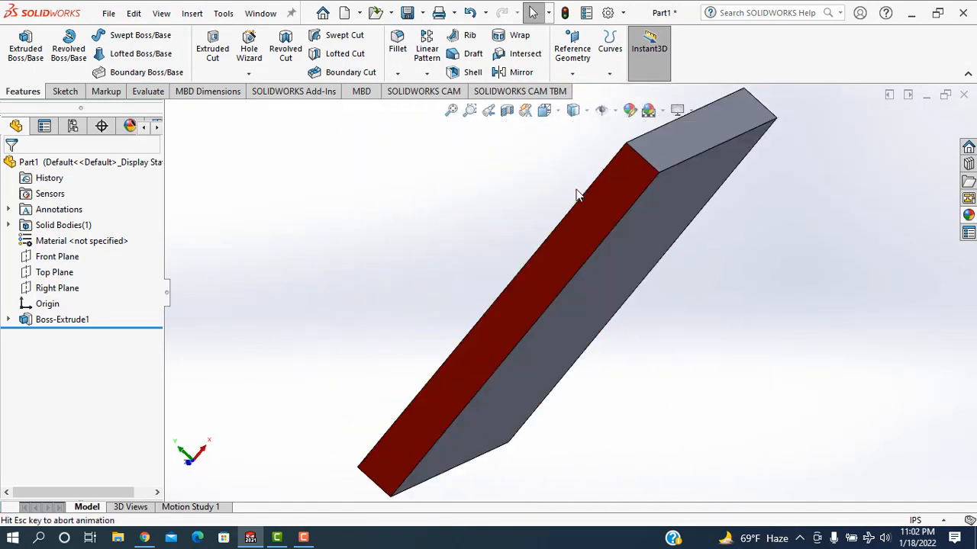
pyautogui.hotkey('shift', 'Up')
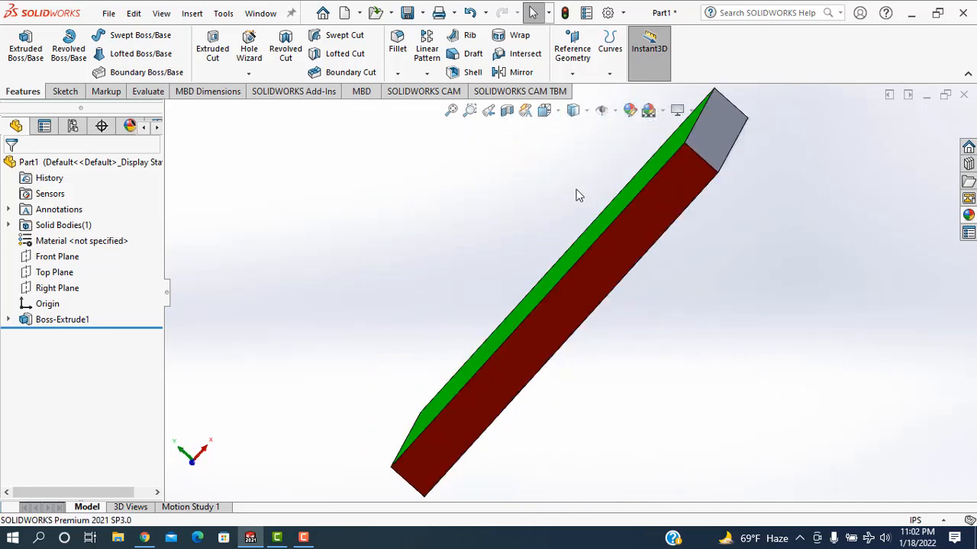
pyautogui.hotkey('shift', 'Up')
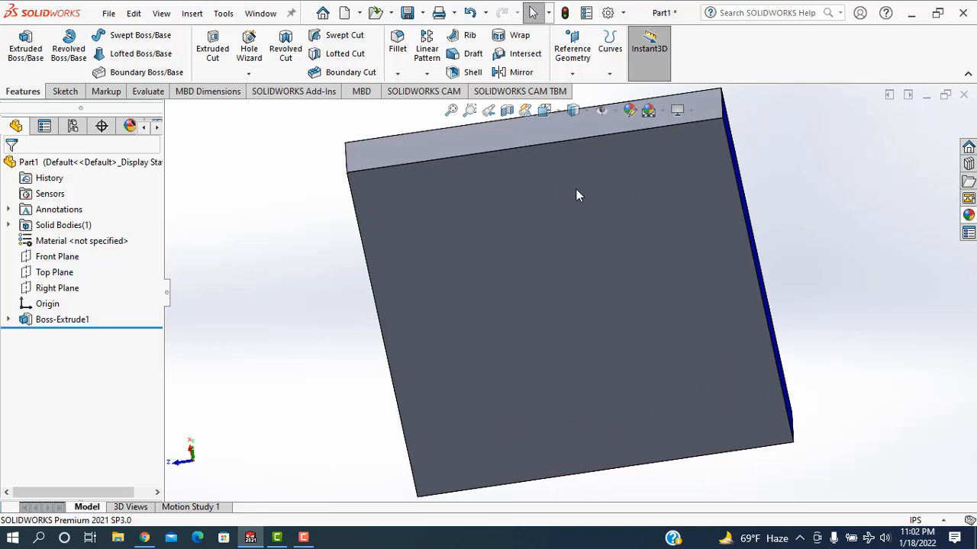
# Pan the view of the block's underside right, left, up and down in increments.
pyautogui.hotkey('ctrl', 'Right')
pyautogui.hotkey('ctrl', 'Left')
pyautogui.hotkey('ctrl', 'Up')
pyautogui.hotkey('ctrl', 'Down')
pyautogui.hotkey('ctrl', 'Right')
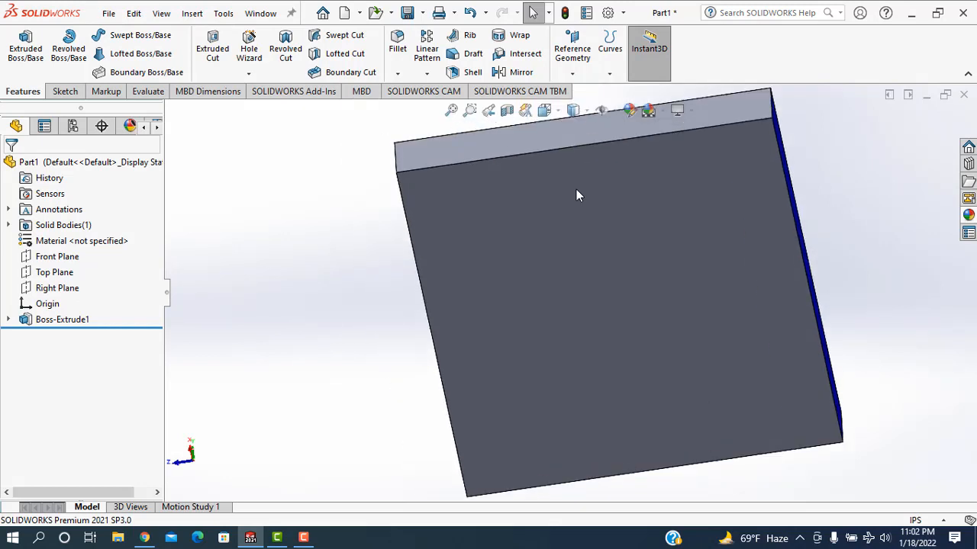
pyautogui.hotkey('ctrl', 'Left')
pyautogui.hotkey('ctrl', 'Up')
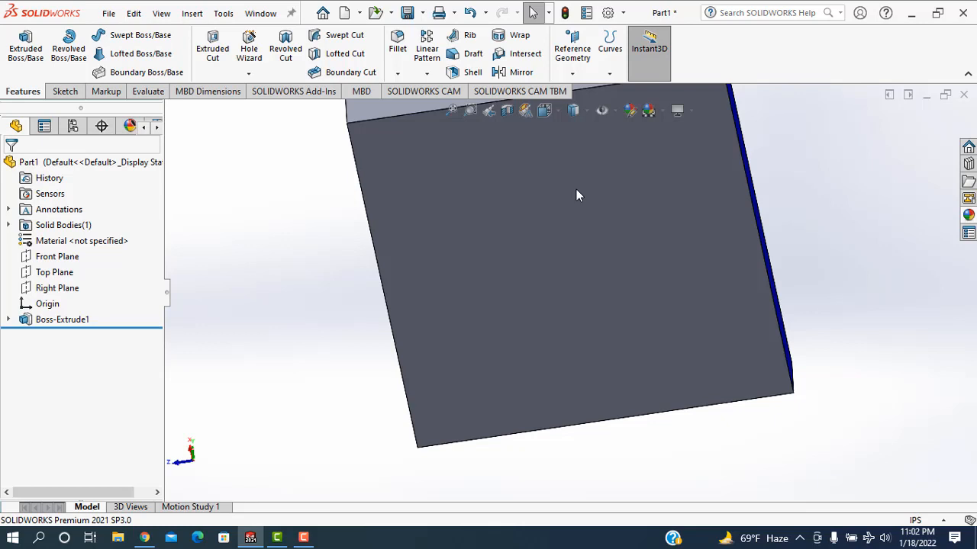
pyautogui.hotkey('ctrl', 'Left')
pyautogui.hotkey('ctrl', 'Left')
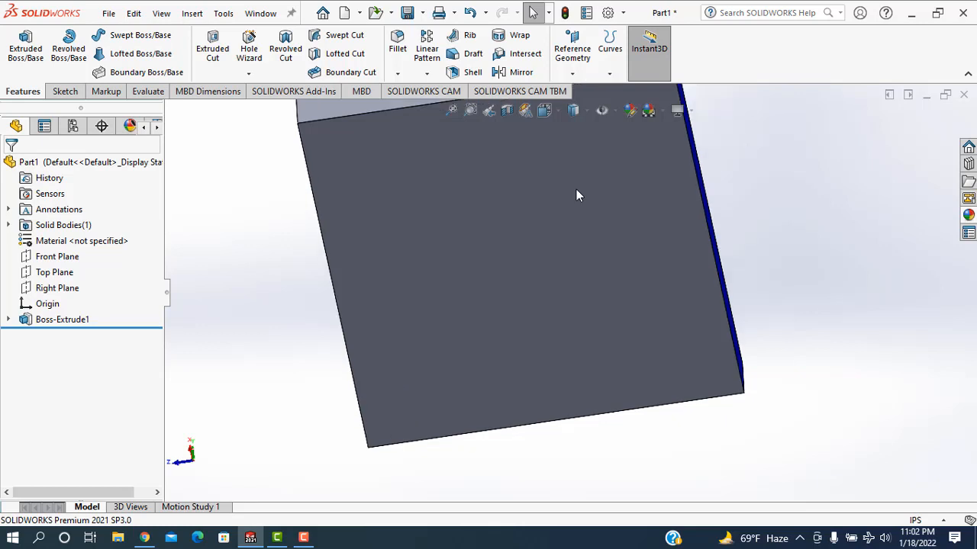
pyautogui.hotkey('ctrl', 'Right')
pyautogui.hotkey('ctrl', 'Right')
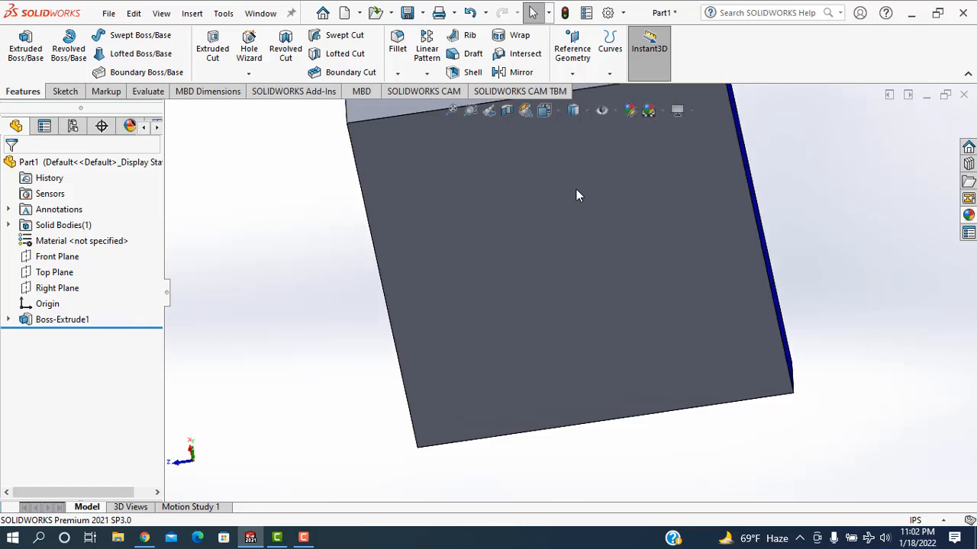
# Orient the view normal to the block's uncolored underside, and flip it to face the green side squarely.
pyautogui.hotkey('ctrl', '8')
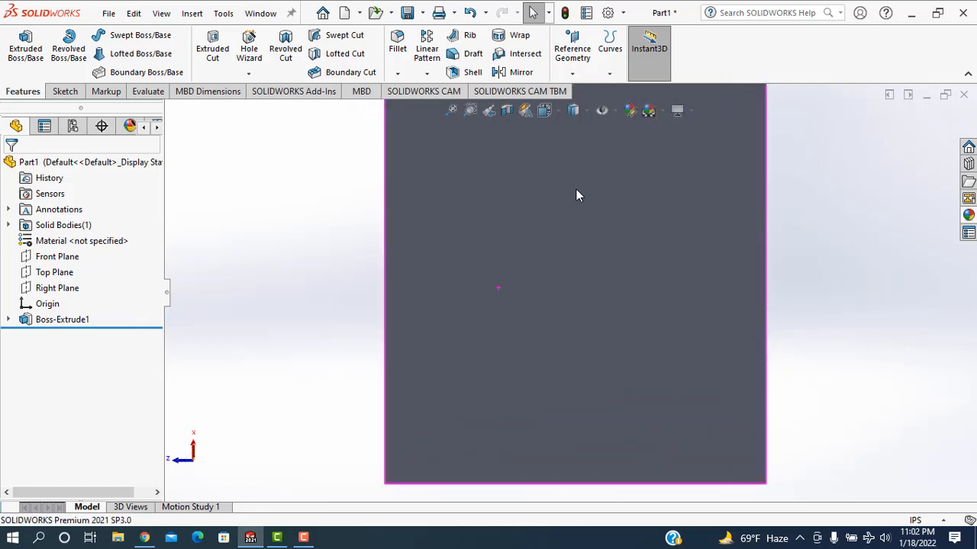
pyautogui.hotkey('ctrl', '8')
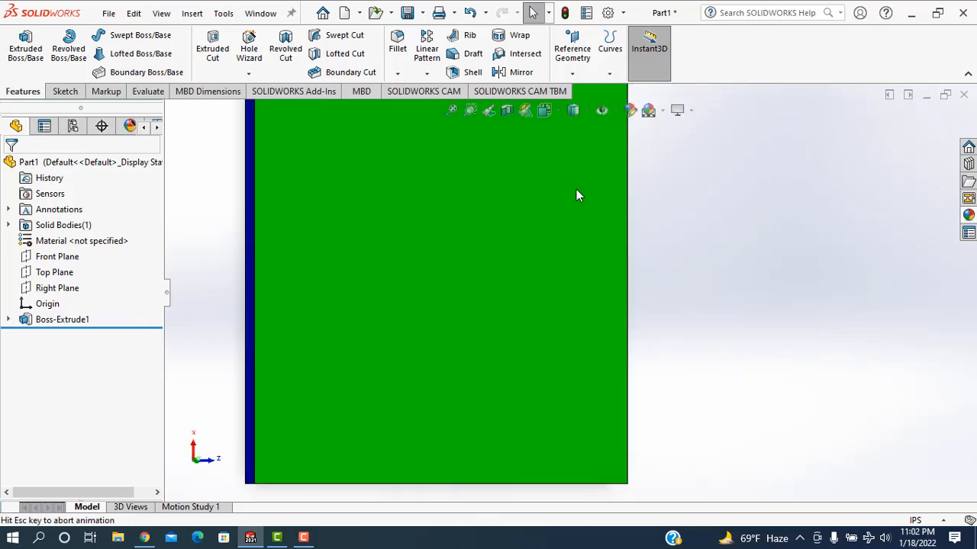
pyautogui.hotkey('ctrl', 'Left')
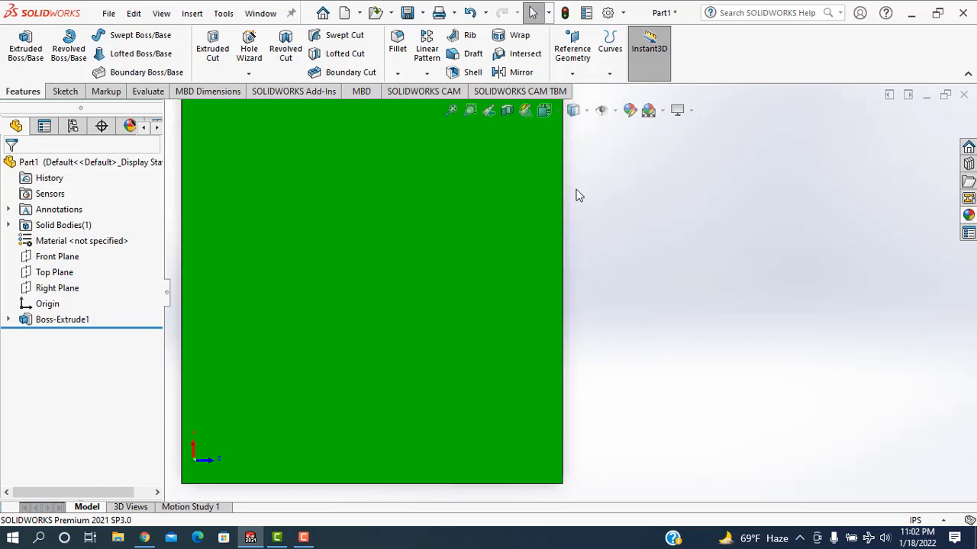
# Roll the face-on view of the green face counterclockwise in the screen plane in small increments through more than a full turn.
pyautogui.hotkey('alt', 'Left')
pyautogui.hotkey('alt', 'Left')
pyautogui.hotkey('alt', 'Left')
pyautogui.hotkey('alt', 'Left')
pyautogui.hotkey('alt', 'Left')
pyautogui.hotkey('alt', 'Left')
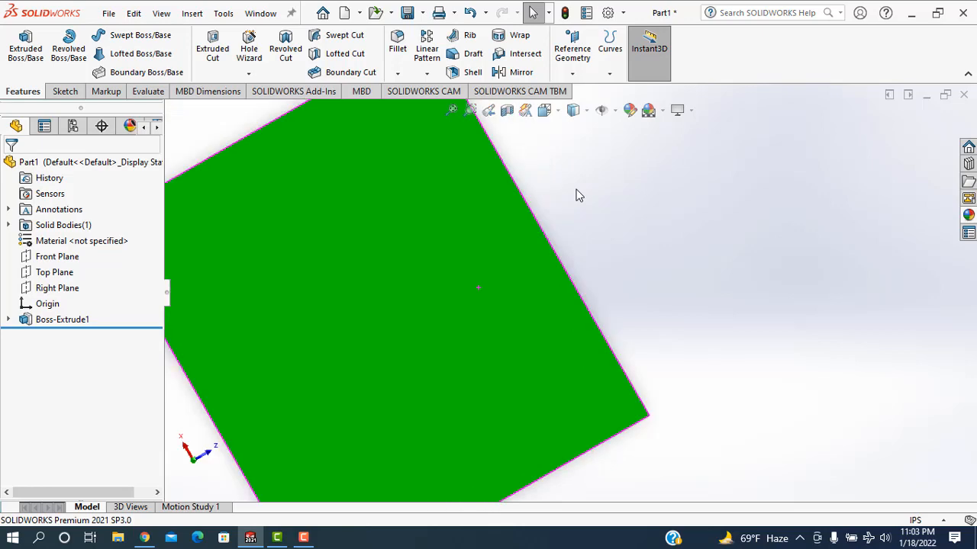
pyautogui.hotkey('alt', 'Left')
pyautogui.hotkey('alt', 'Left')
pyautogui.hotkey('alt', 'Left')
pyautogui.hotkey('alt', 'Left')
pyautogui.hotkey('alt', 'Left')
pyautogui.hotkey('alt', 'Left')
pyautogui.hotkey('alt', 'Left')
pyautogui.hotkey('alt', 'Left')
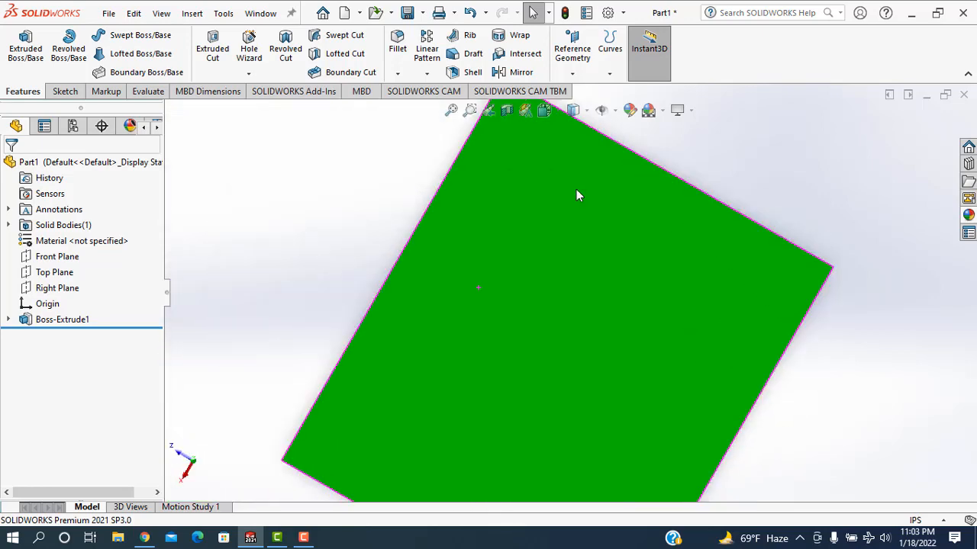
pyautogui.hotkey('alt', 'Left')
pyautogui.hotkey('alt', 'Left')
pyautogui.hotkey('alt', 'Left')
pyautogui.hotkey('alt', 'Left')
pyautogui.hotkey('alt', 'Left')
pyautogui.hotkey('alt', 'Left')
pyautogui.hotkey('alt', 'Left')
pyautogui.hotkey('alt', 'Left')
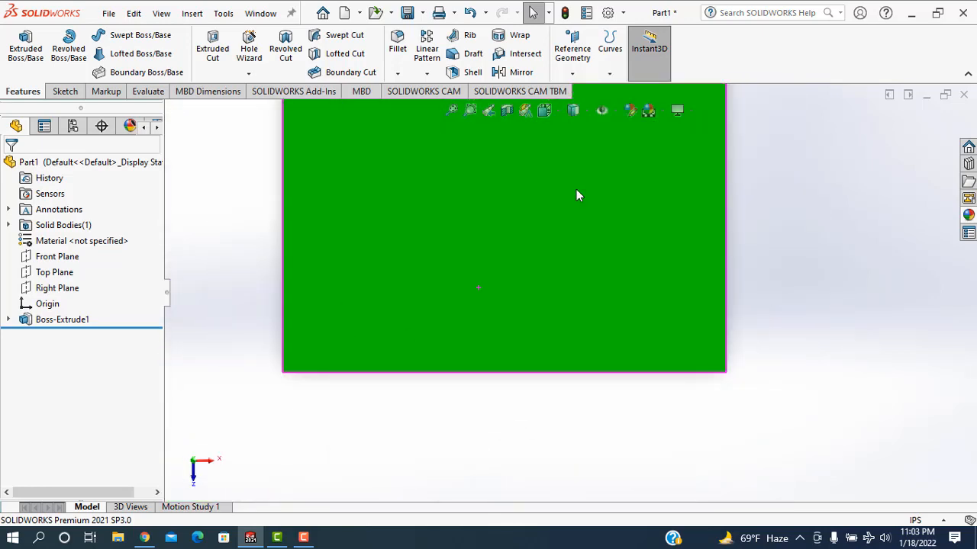
pyautogui.hotkey('alt', 'Left')
pyautogui.hotkey('alt', 'Left')
pyautogui.hotkey('alt', 'Left')
pyautogui.hotkey('alt', 'Left')
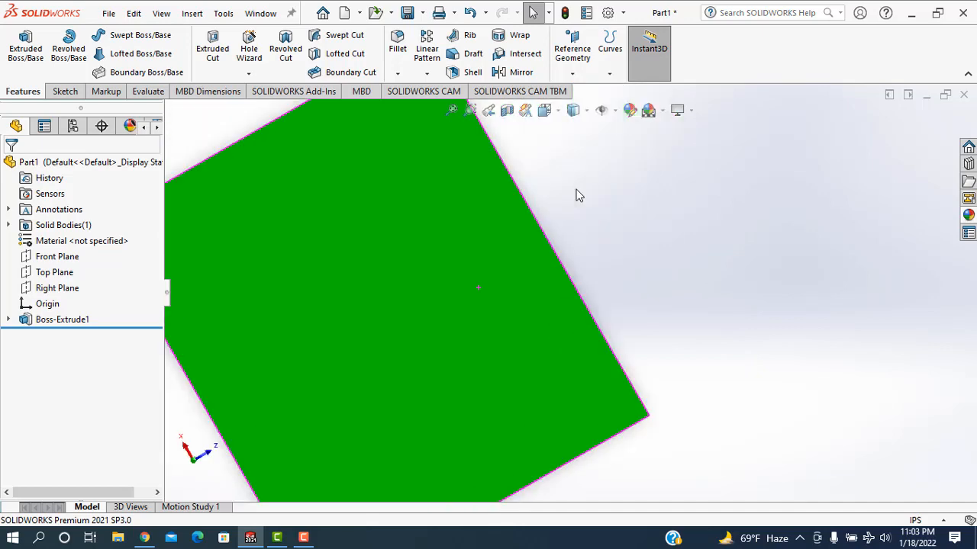
pyautogui.hotkey('alt', 'Left')
pyautogui.hotkey('alt', 'Left')
pyautogui.hotkey('alt', 'Left')
pyautogui.hotkey('alt', 'Left')
pyautogui.hotkey('alt', 'Left')
pyautogui.hotkey('alt', 'Left')
pyautogui.hotkey('alt', 'Left')
pyautogui.hotkey('alt', 'Left')
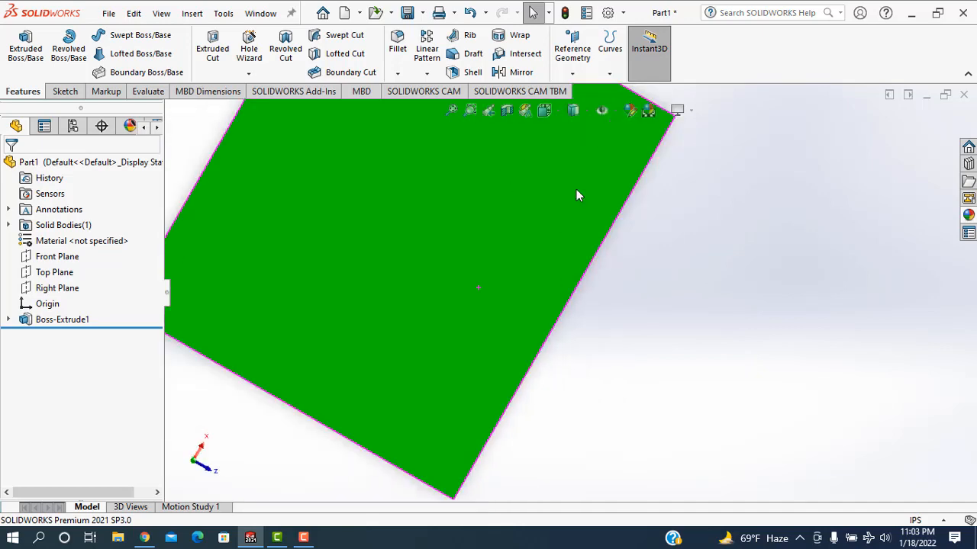
# Switch to the isometric view and roll the block in the screen plane in small increments.
pyautogui.hotkey('ctrl', '7')
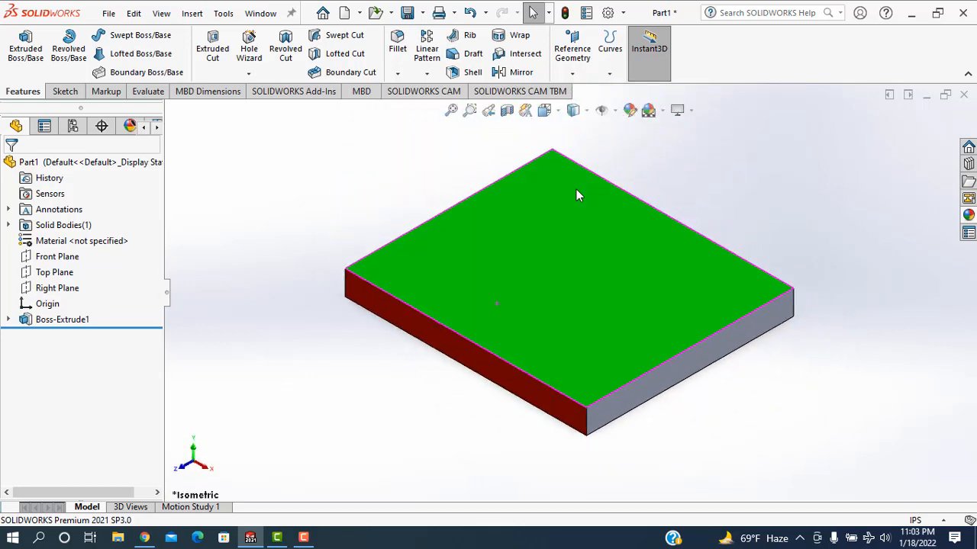
pyautogui.press('Up')
pyautogui.press('Up')
pyautogui.press('Up')
pyautogui.press('Up')
pyautogui.press('Up')
pyautogui.press('Up')
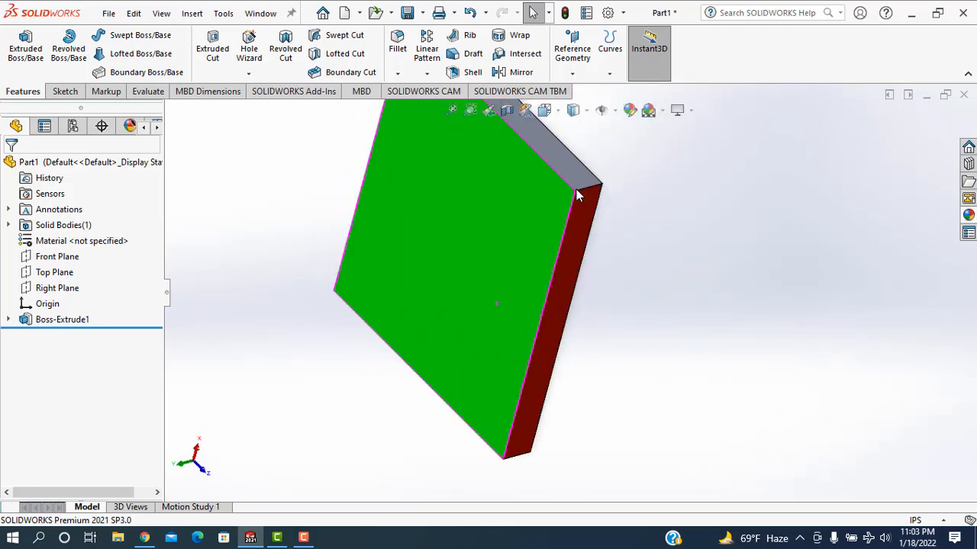
pyautogui.press('Up')
pyautogui.press('Up')
pyautogui.press('Up')
pyautogui.press('Up')
pyautogui.press('Up')
pyautogui.press('Up')
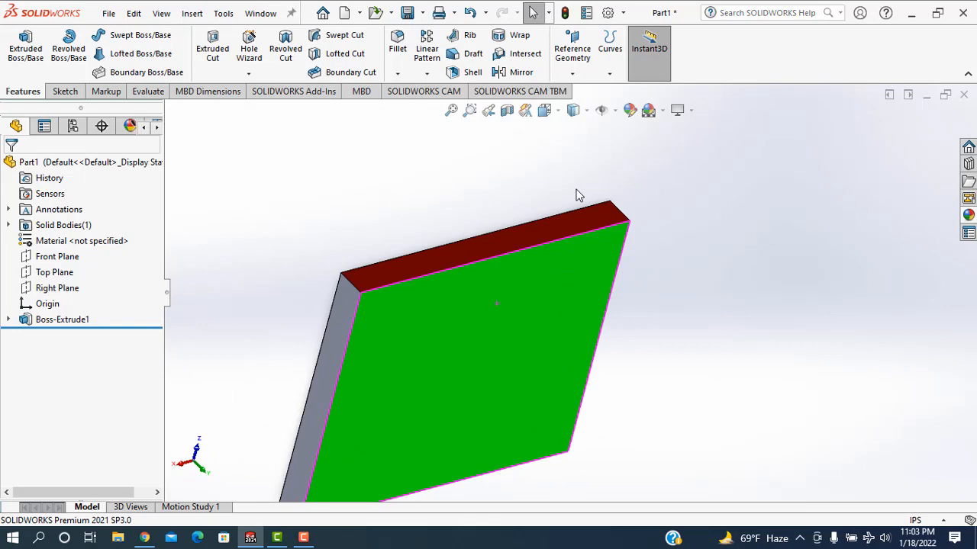
pyautogui.press('Up')
pyautogui.press('Up')
pyautogui.press('Up')
pyautogui.press('Up')
pyautogui.press('Up')
pyautogui.press('Up')
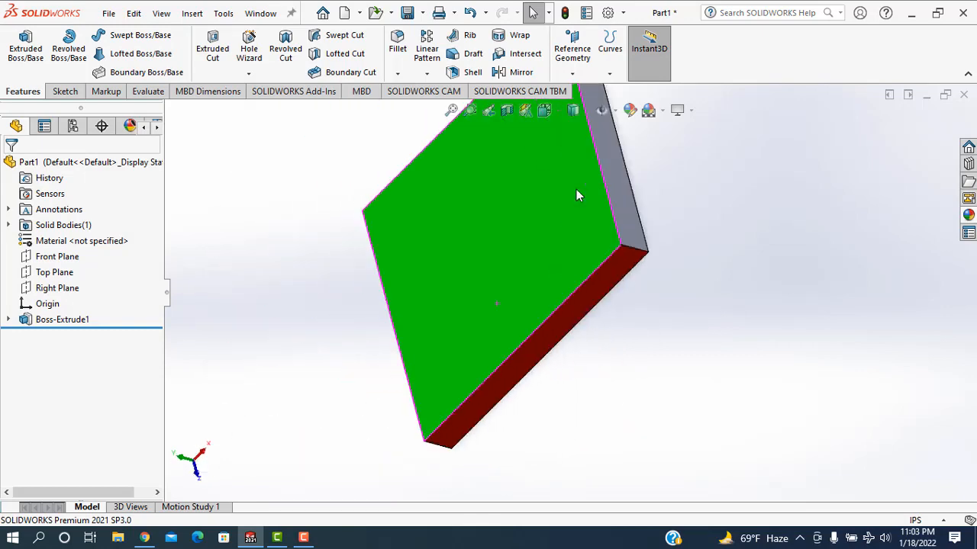
pyautogui.hotkey('ctrl', '7')
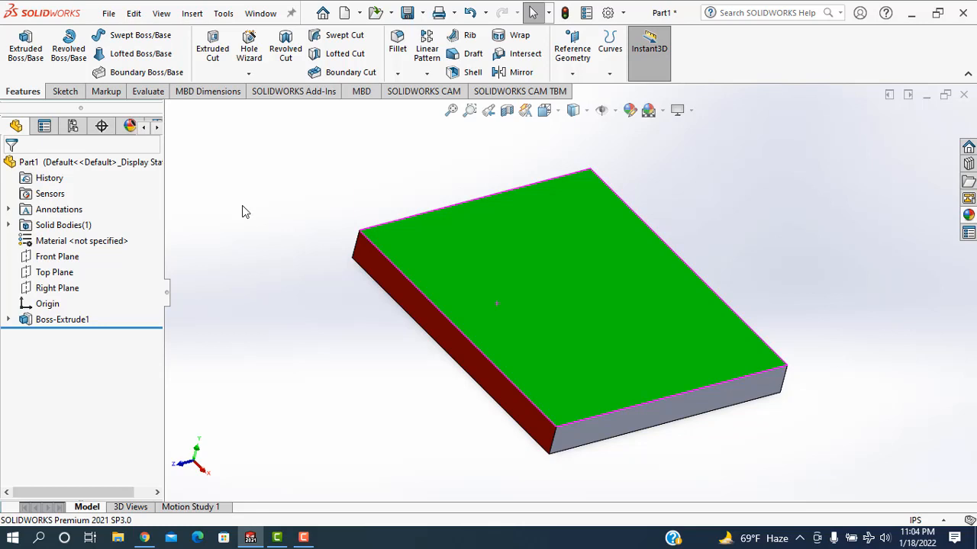
# Display the Window commands for opening and tiling document windows, and dismiss them without choosing one.
pyautogui.press('alt')
pyautogui.press('w')
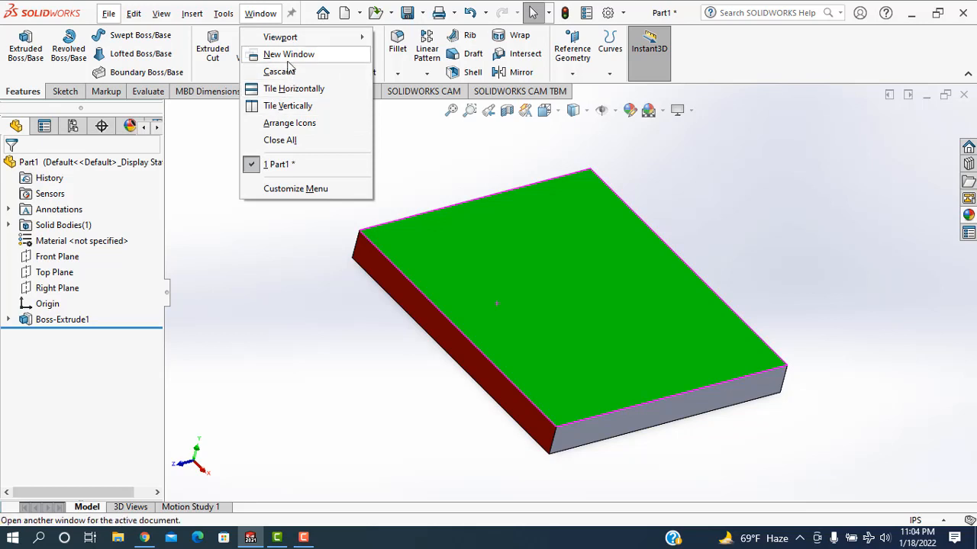
pyautogui.click(246, 219)
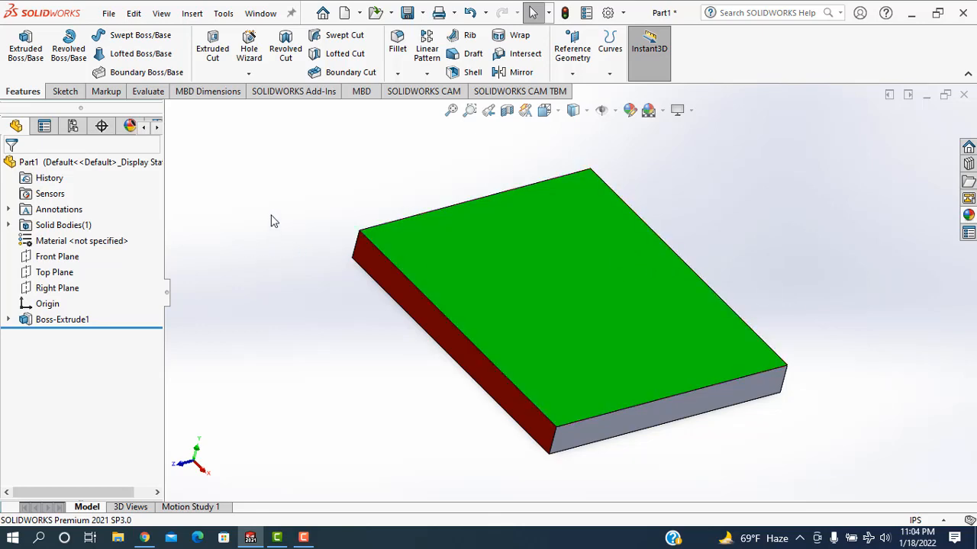
# Open the part file 3D 2 2D.SLDPRT, rotate the bracket, and set it to the isometric view.
pyautogui.hotkey('ctrl', 'o')
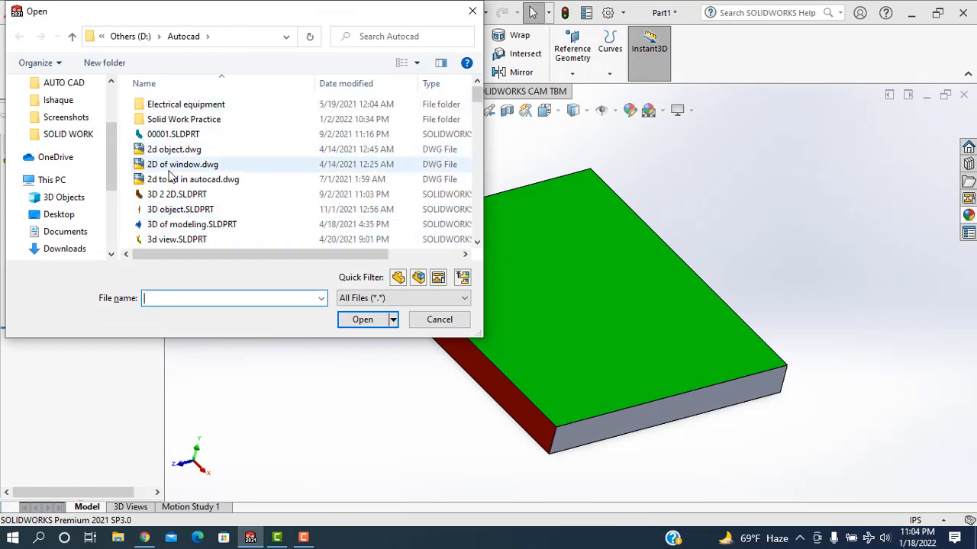
pyautogui.click(171, 195)
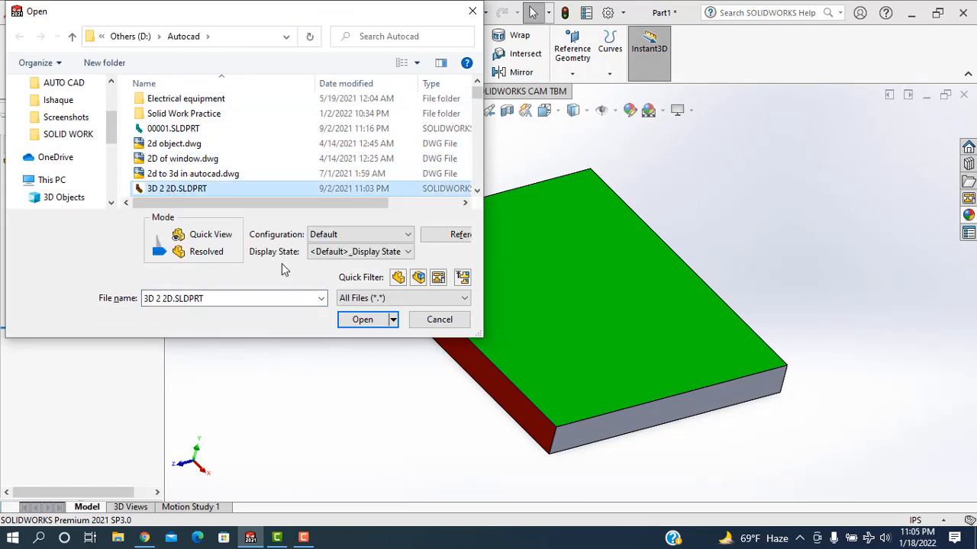
pyautogui.click(361, 321)
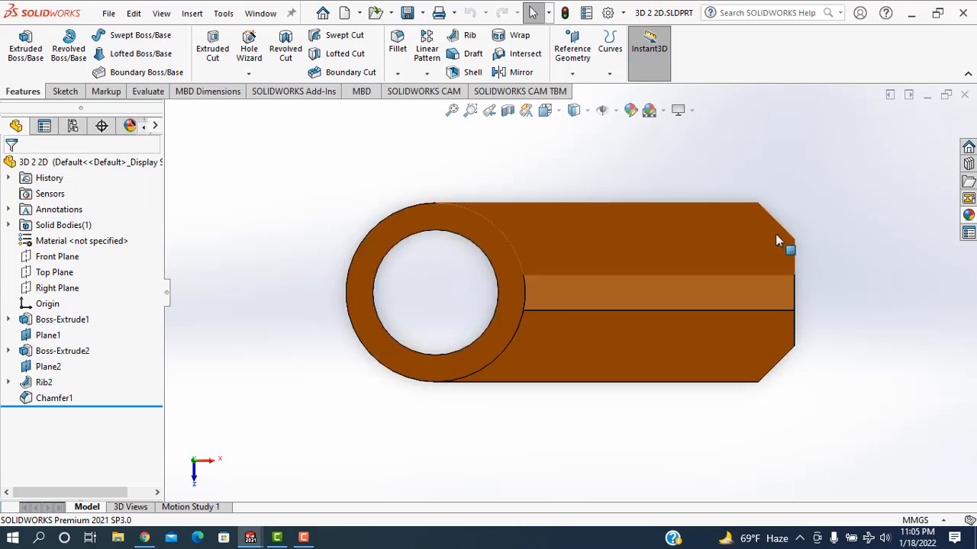
pyautogui.moveTo(776, 244); pyautogui.dragTo(602, 284, button='middle')
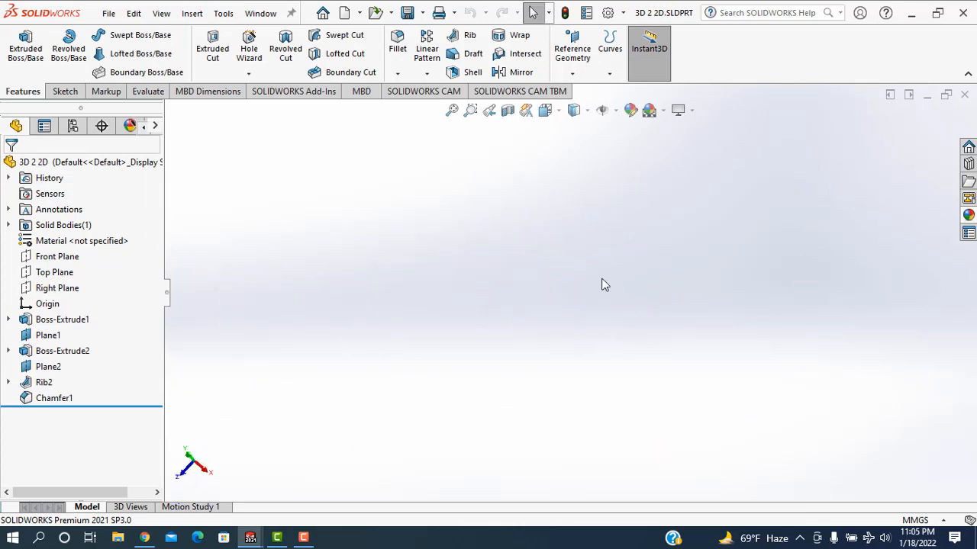
pyautogui.hotkey('ctrl', '7')
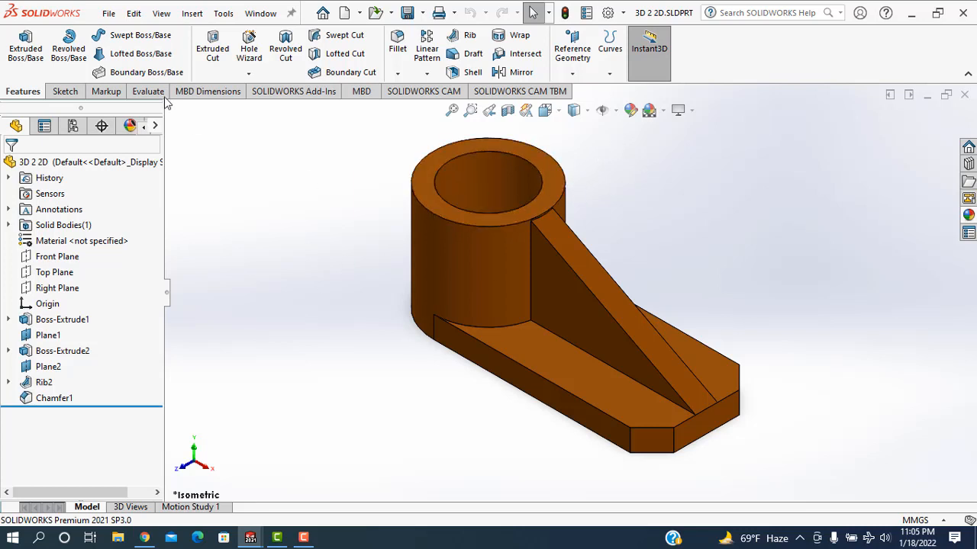
# Display the file commands for the bracket part, dismiss them without choosing one, and return to the colored block document.
pyautogui.click(111, 15)
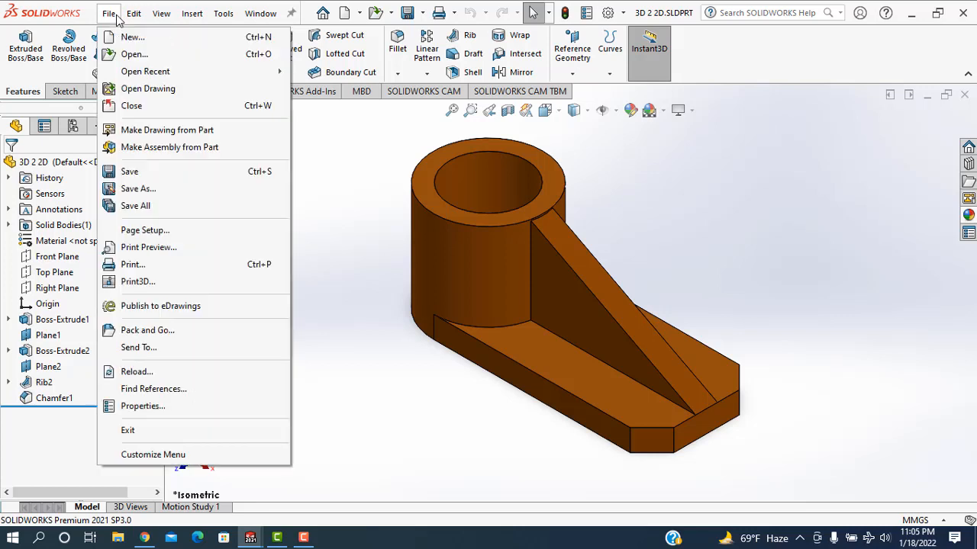
pyautogui.click(382, 150)
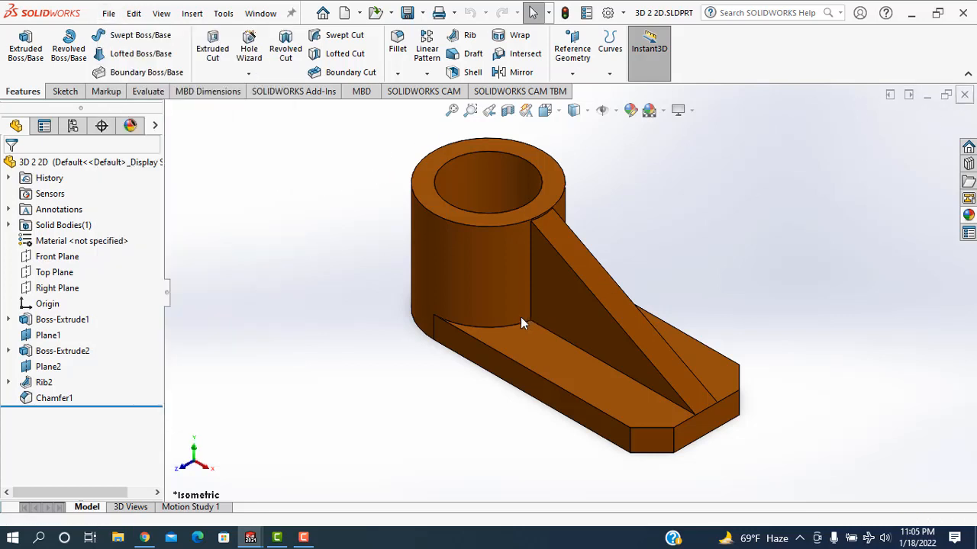
pyautogui.hotkey('ctrl', 'Tab')
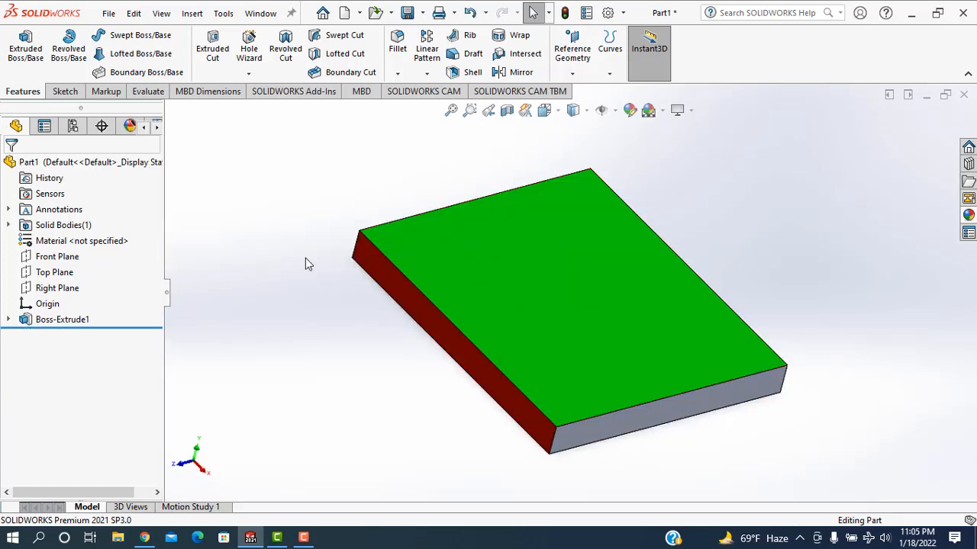
# Bring up the Save As and Print dialogs for the block in turn, dismissing each without saving or printing.
pyautogui.hotkey('ctrl', 's')
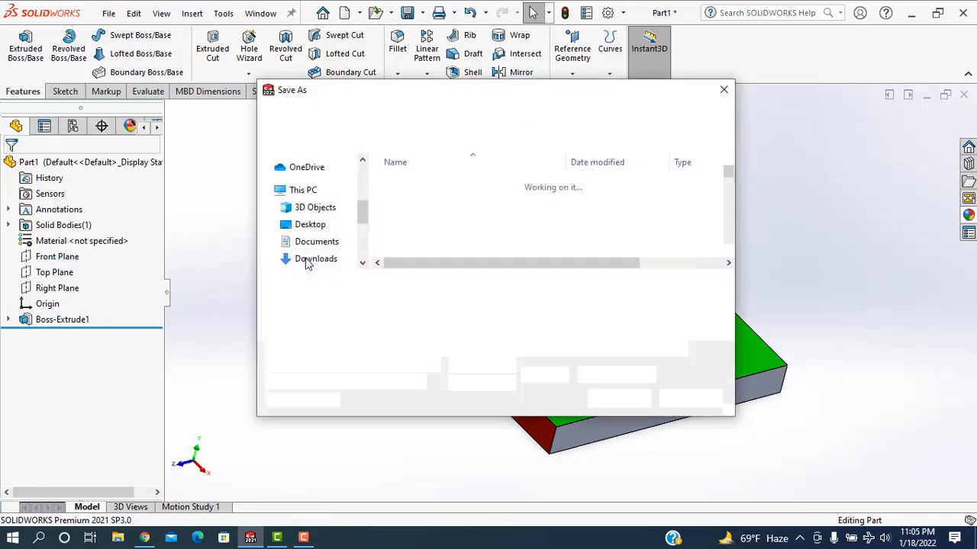
pyautogui.click(724, 91)
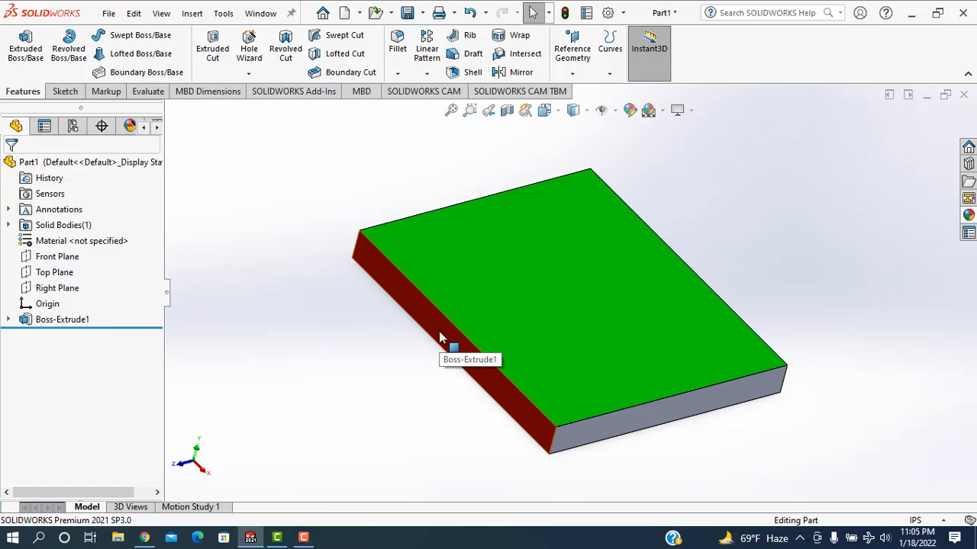
pyautogui.hotkey('ctrl', 'p')
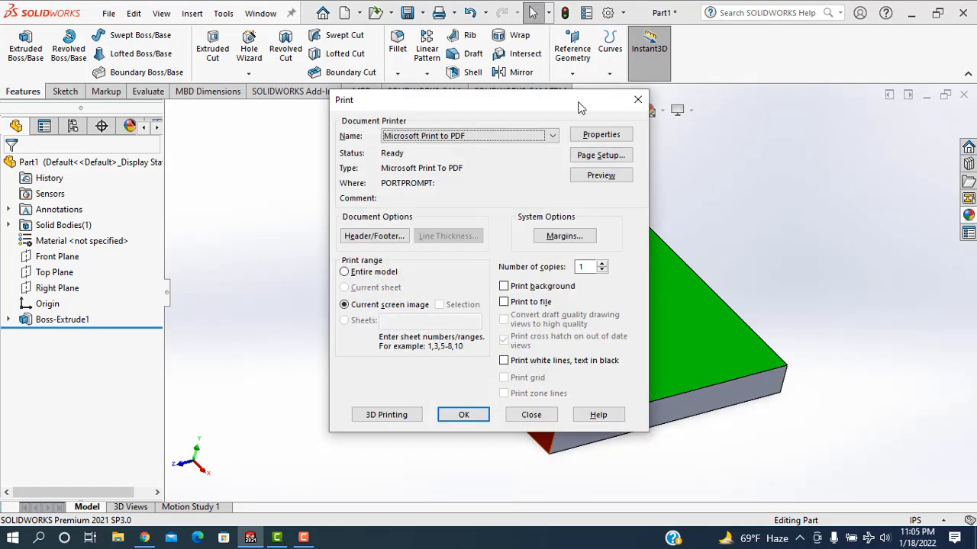
pyautogui.click(639, 100)
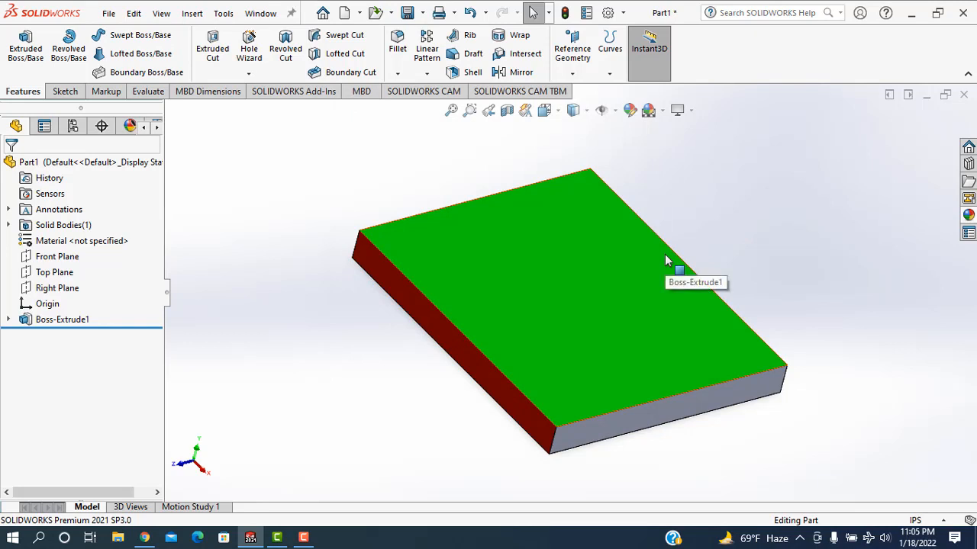
# Undo the block's edits one after another, back through the extrusion and its rectangle sketch, until the part is empty.
pyautogui.hotkey('ctrl', 'z')
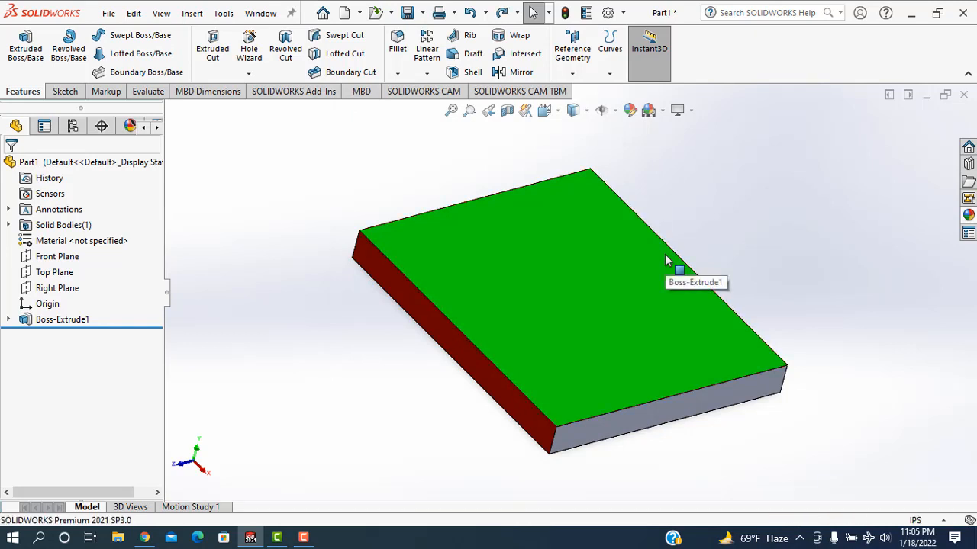
pyautogui.scroll(6, 734, 286)
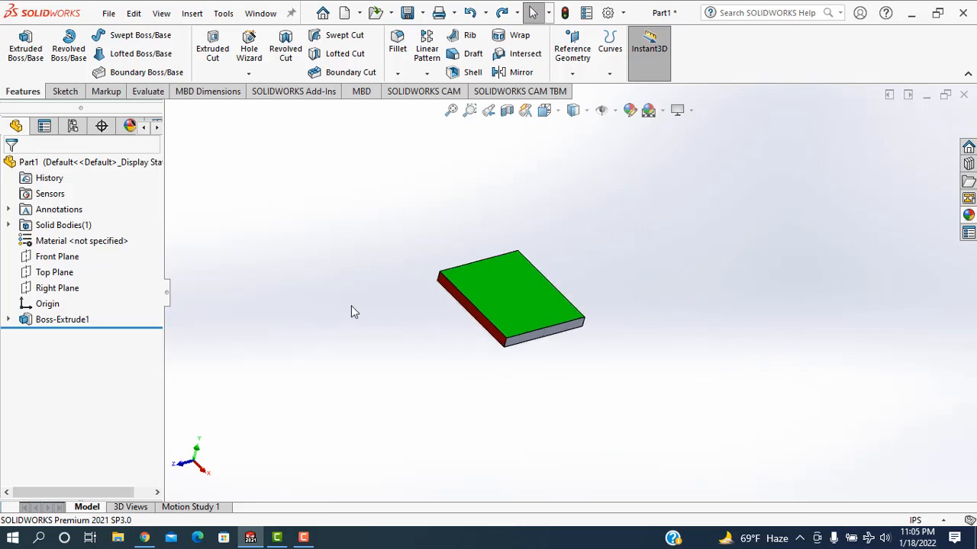
pyautogui.scroll(3, 572, 302)
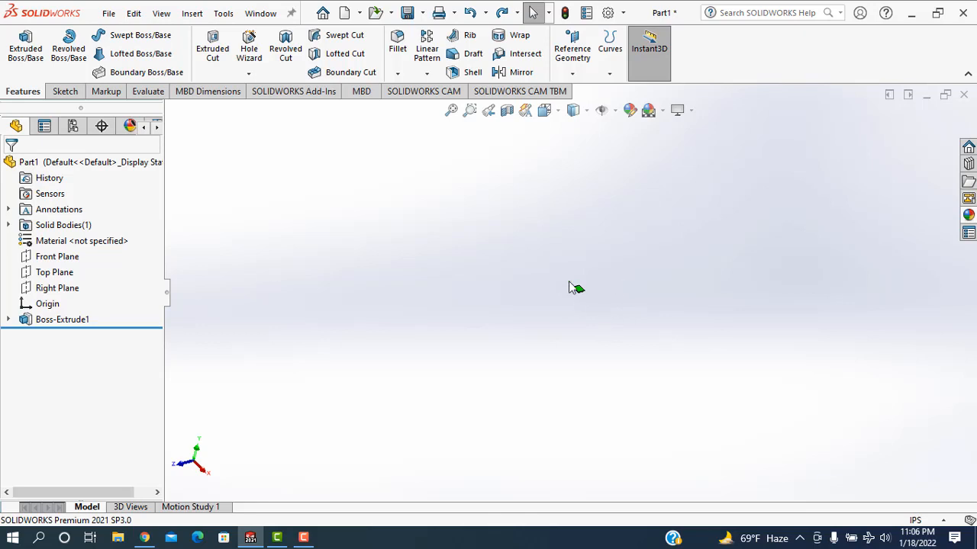
pyautogui.scroll(2, 610, 315)
pyautogui.hotkey('ctrl', 'z')
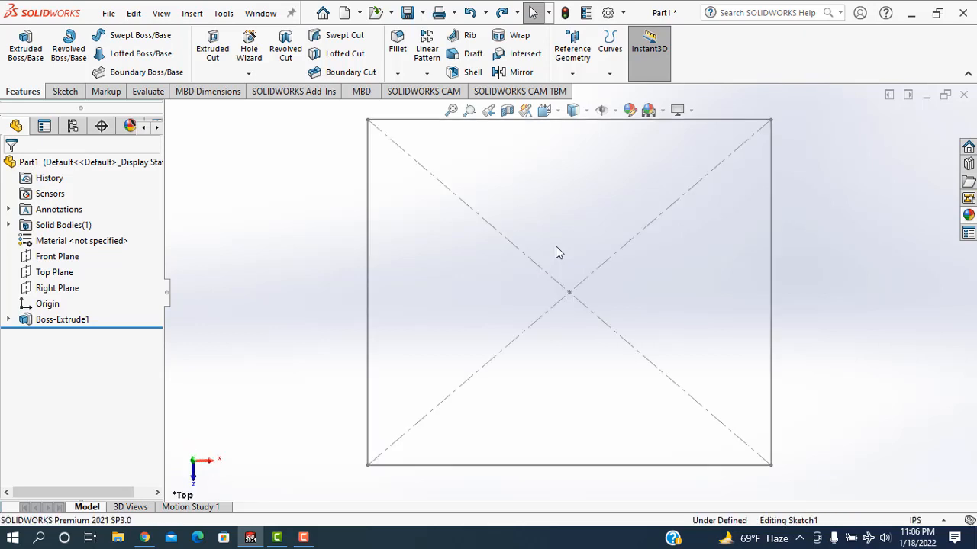
pyautogui.hotkey('ctrl', 'z')
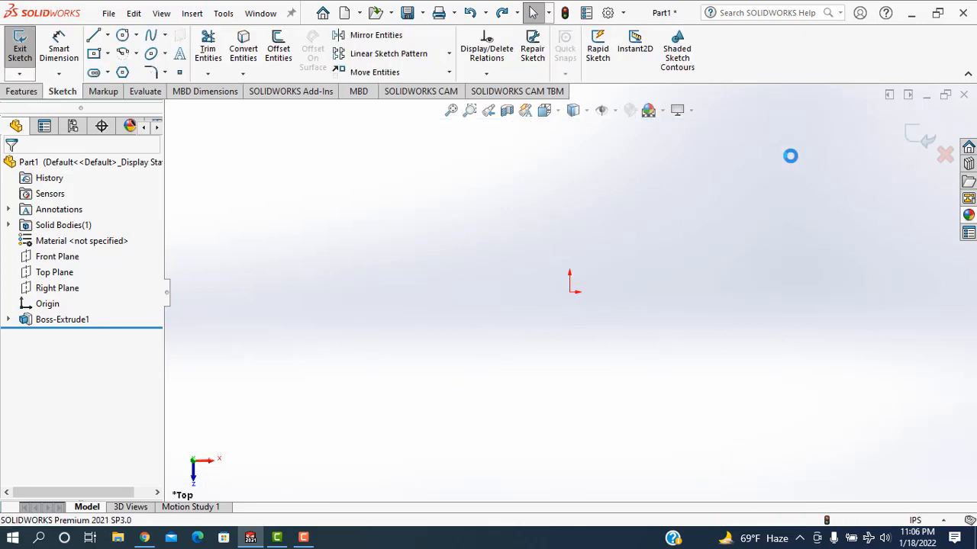
pyautogui.hotkey('ctrl', 'z')
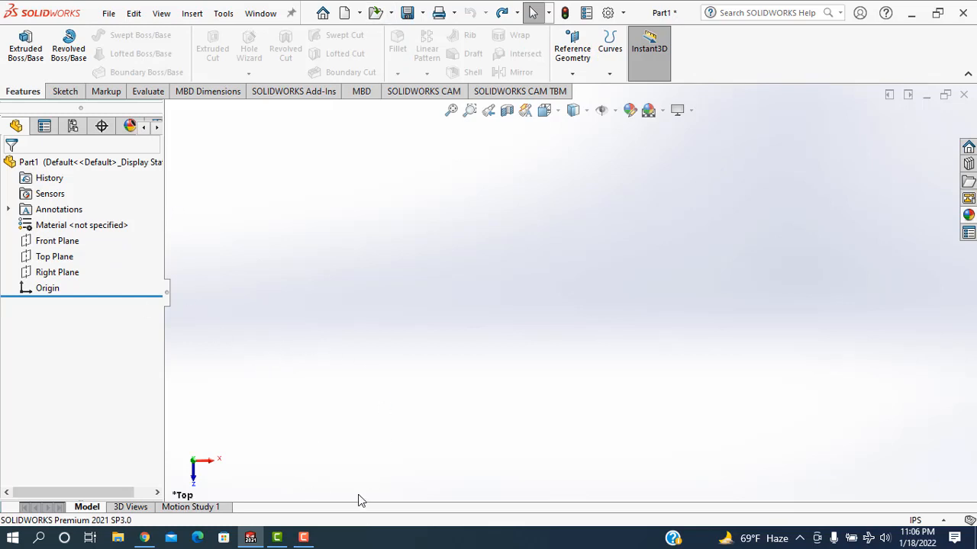
pyautogui.moveTo(303, 540)
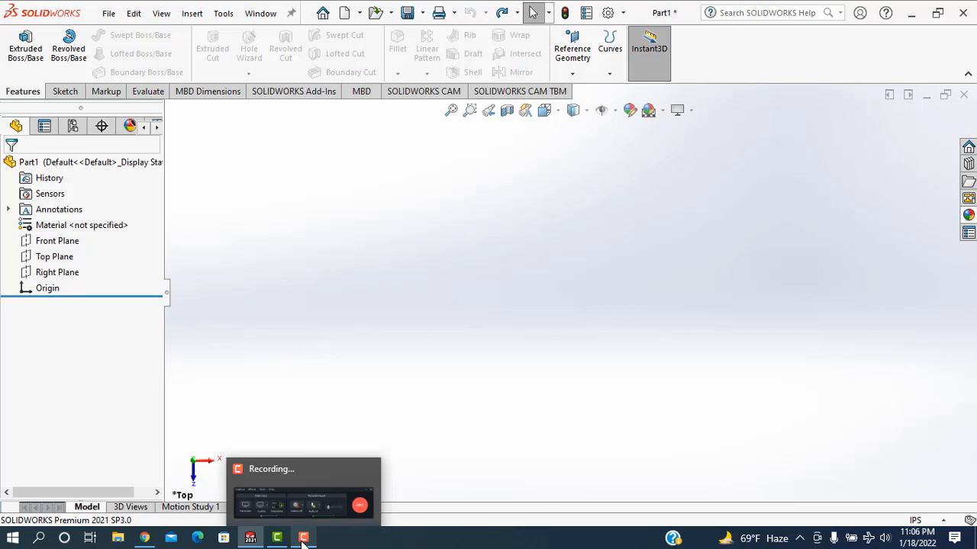
pyautogui.click(303, 540)
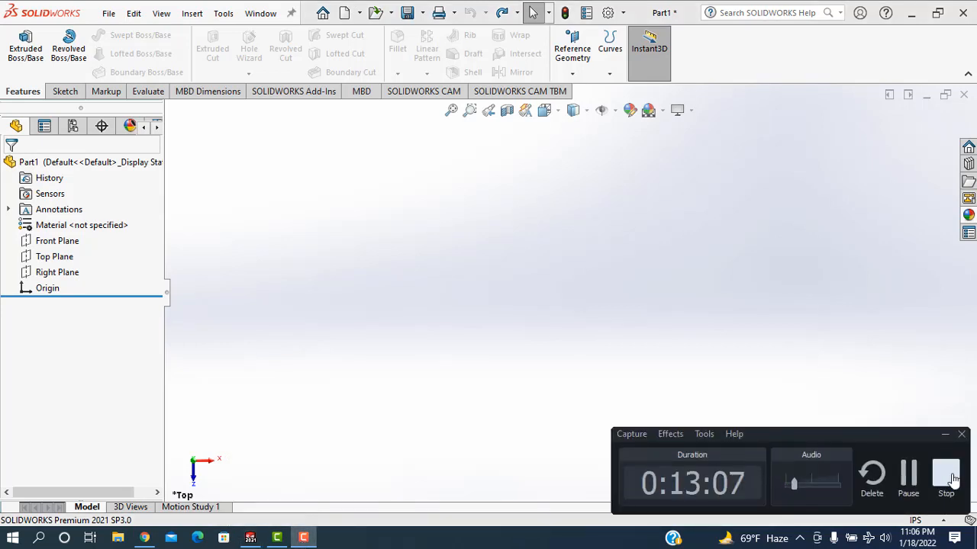